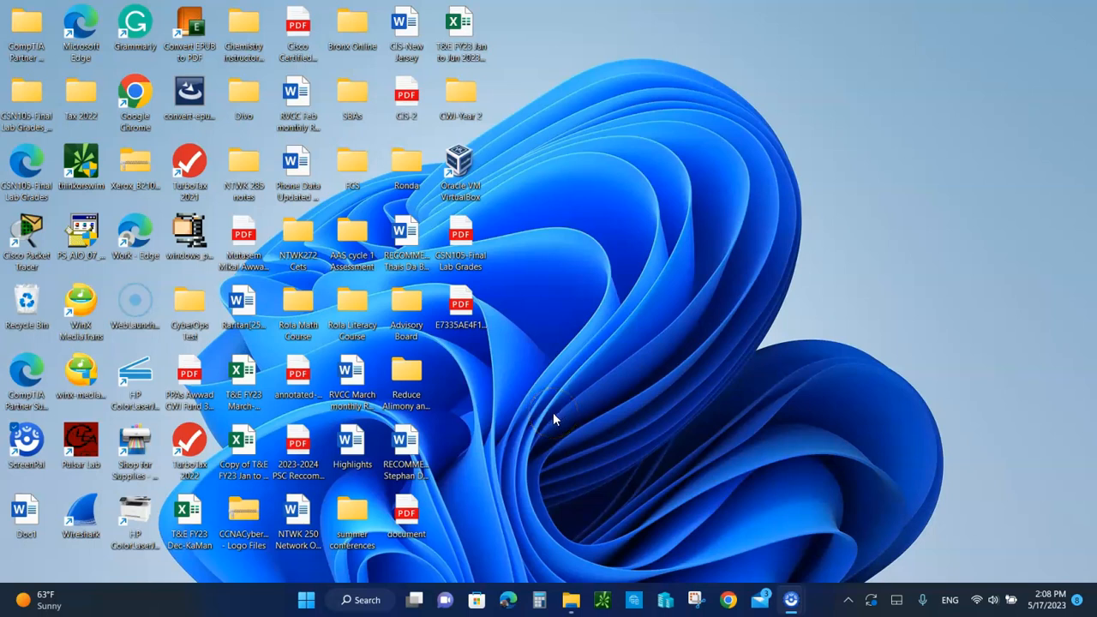
Check the Hyper-V entry in Turn Windows features on or off, leaving the features as they are
{"action": "left_click", "coordinate": [358, 602]}
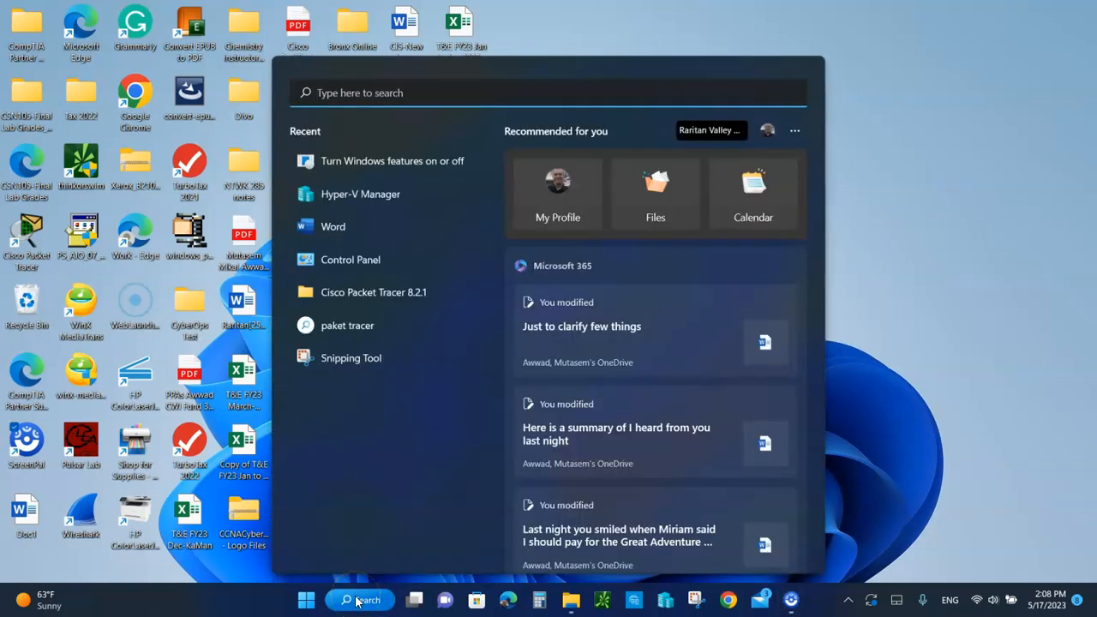
{"action": "type", "text": "tu"}
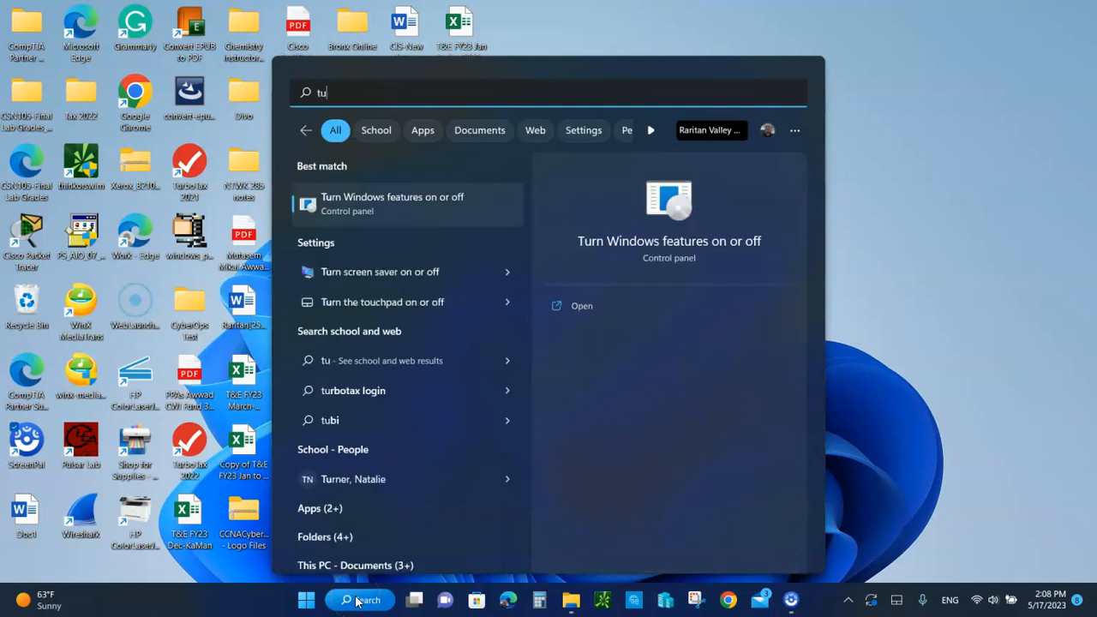
{"action": "type", "text": "rn p"}
{"action": "key", "text": "BackSpace"}
{"action": "key", "text": "BackSpace"}
{"action": "type", "text": "o"}
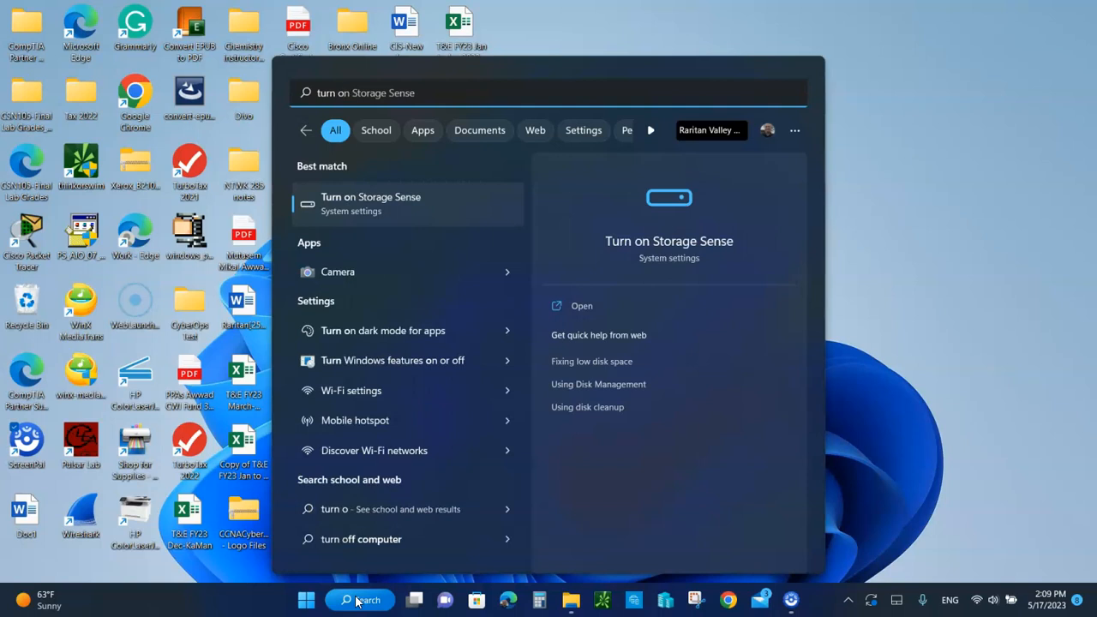
{"action": "type", "text": "n wi"}
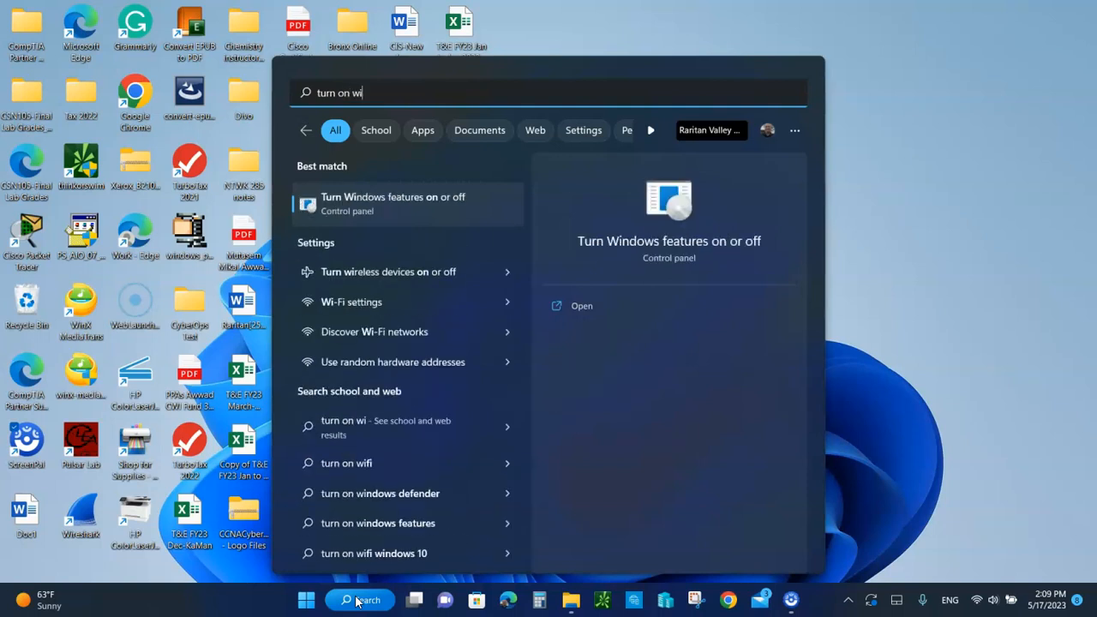
{"action": "left_click", "coordinate": [396, 215]}
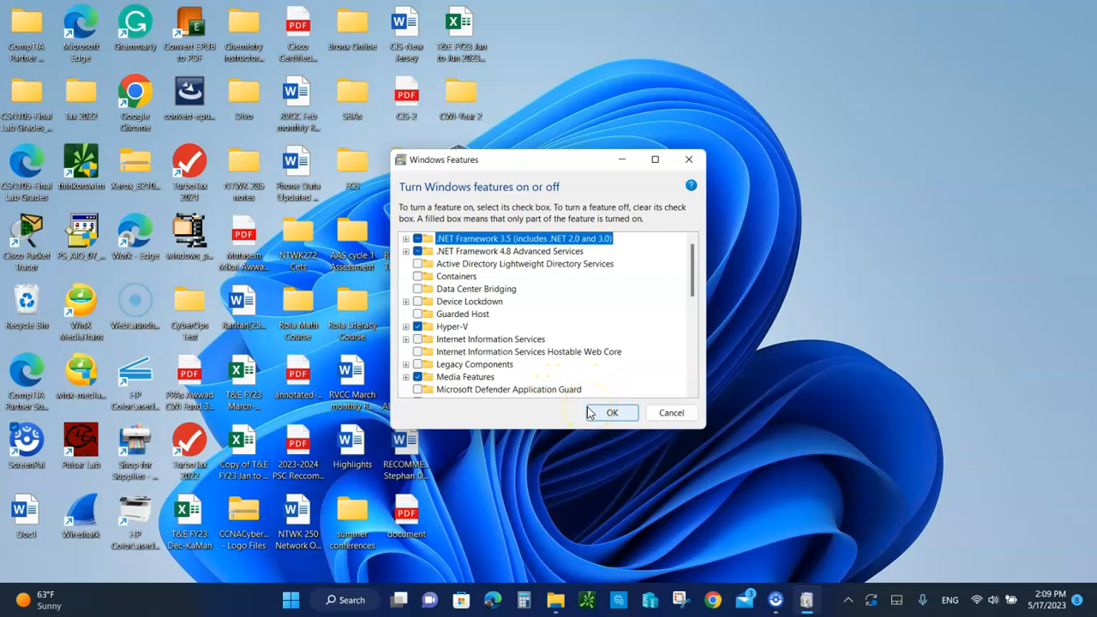
{"action": "left_click", "coordinate": [669, 413]}
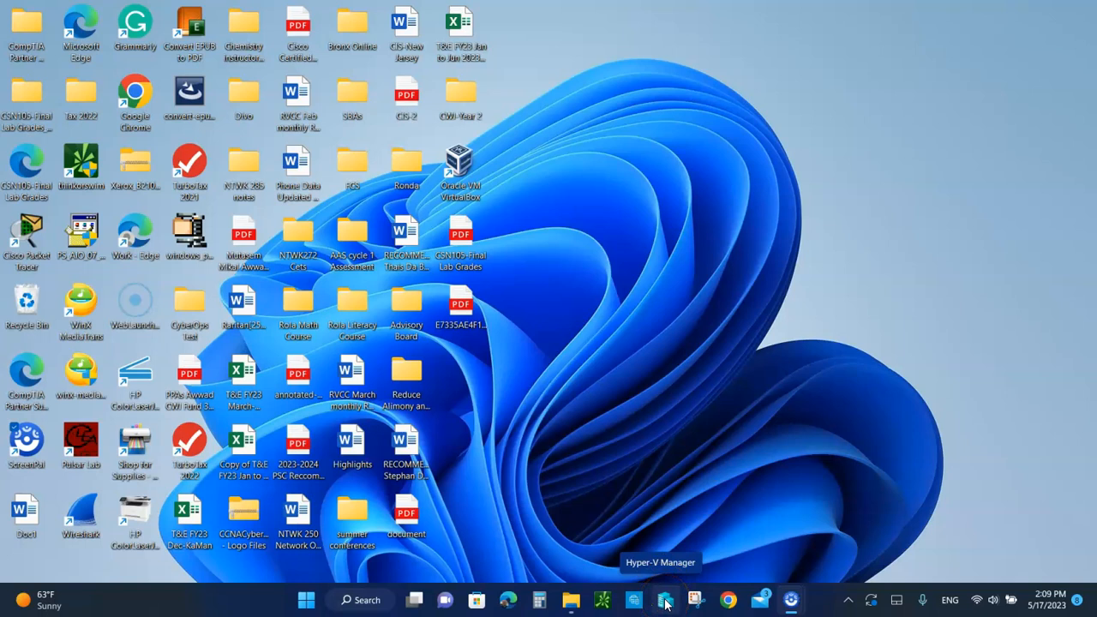
Open Hyper-V Manager and maximize its window
{"action": "left_click", "coordinate": [364, 600]}
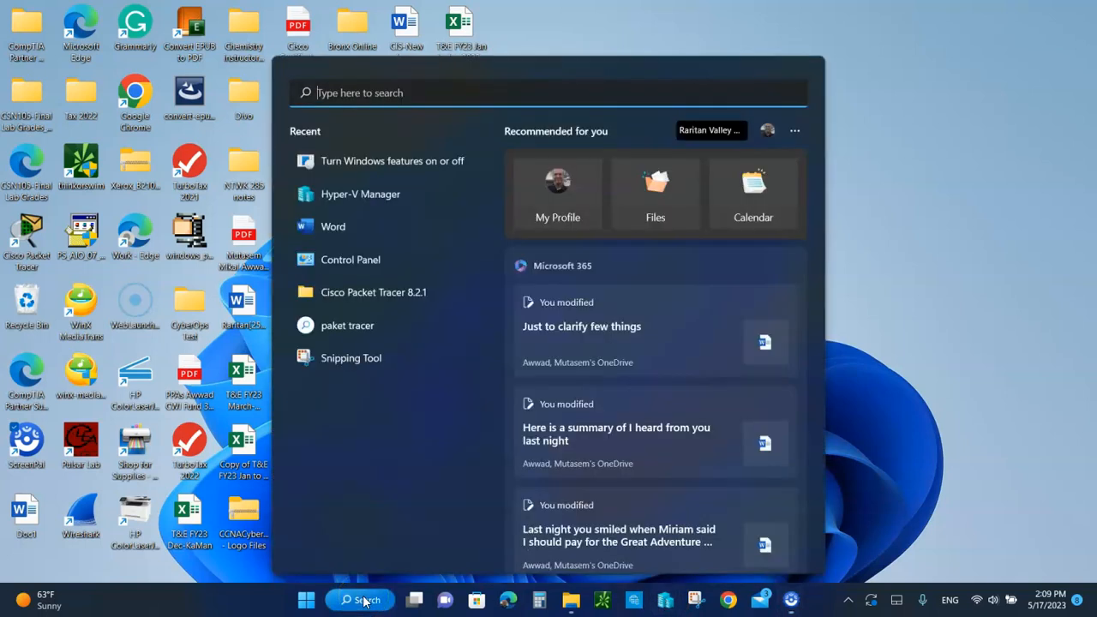
{"action": "type", "text": "hyper"}
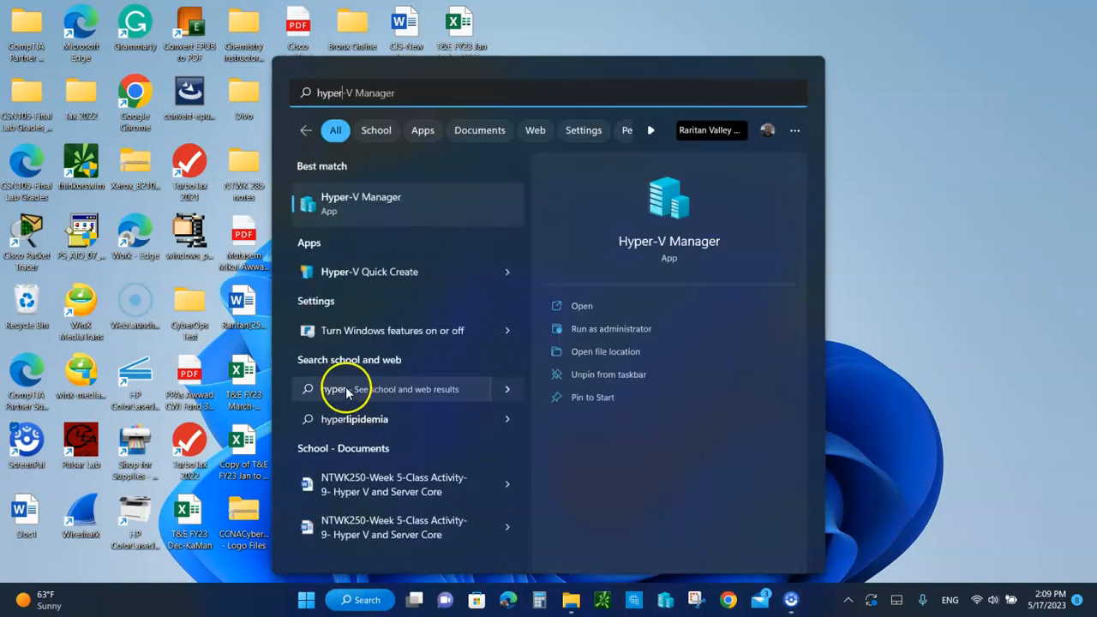
{"action": "left_click", "coordinate": [665, 222]}
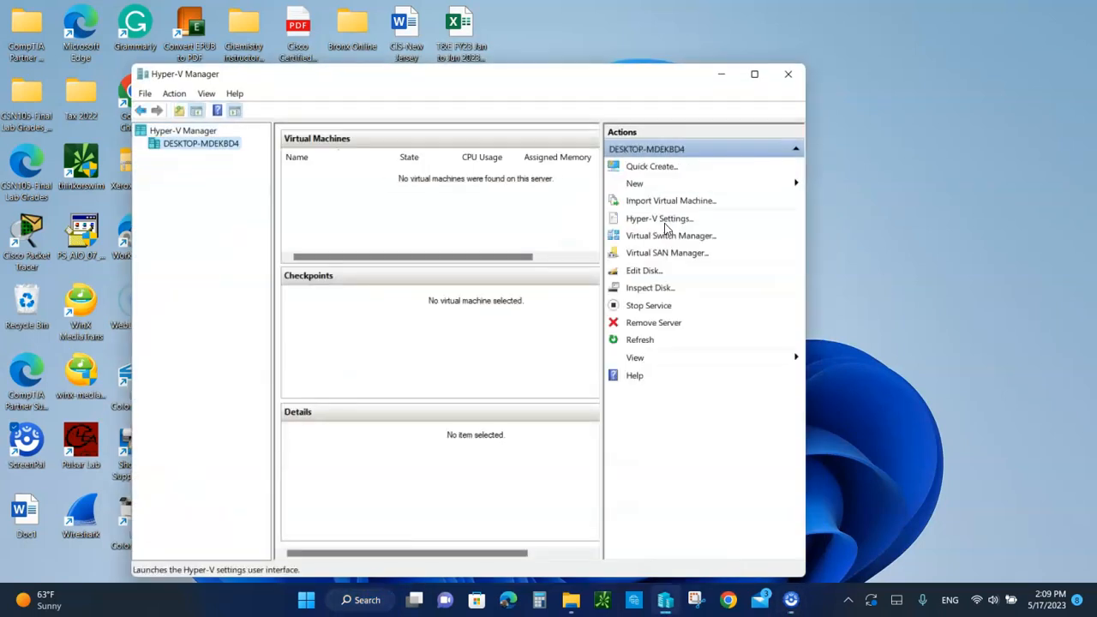
{"action": "left_click", "coordinate": [754, 74]}
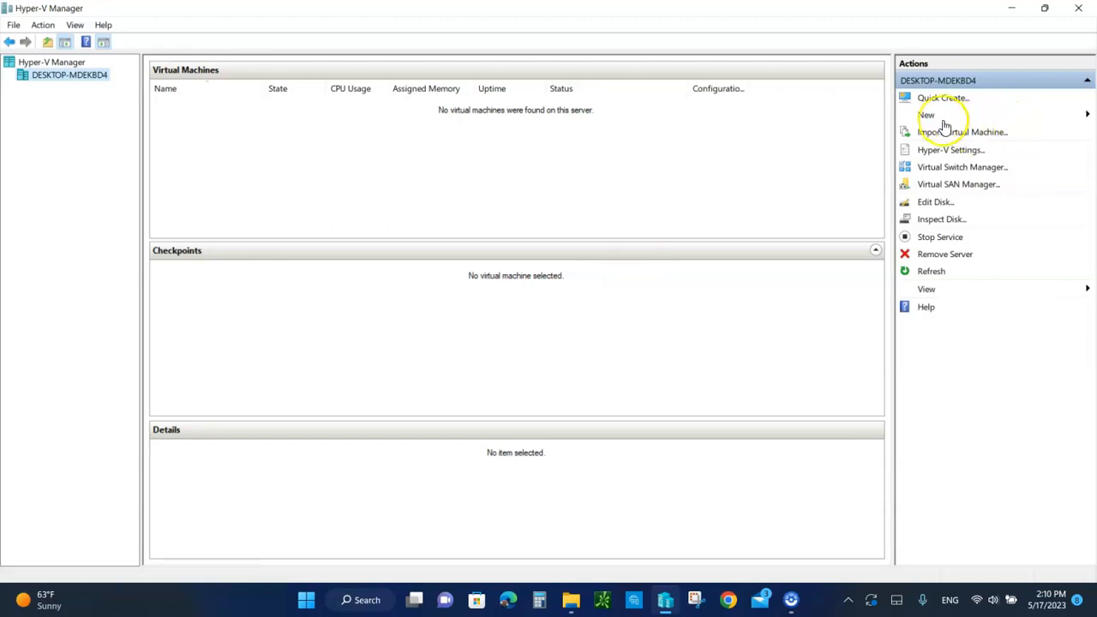
Start a new virtual machine with a custom configuration and name it DemoVM, keeping the default storage location
{"action": "left_click", "coordinate": [1089, 115]}
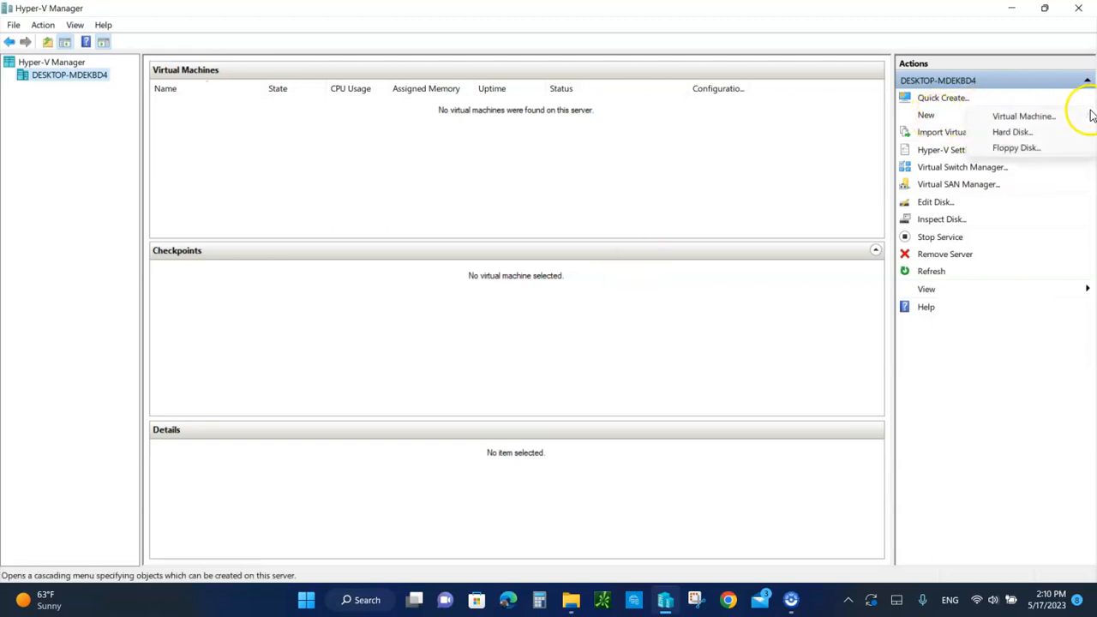
{"action": "left_click", "coordinate": [1020, 117]}
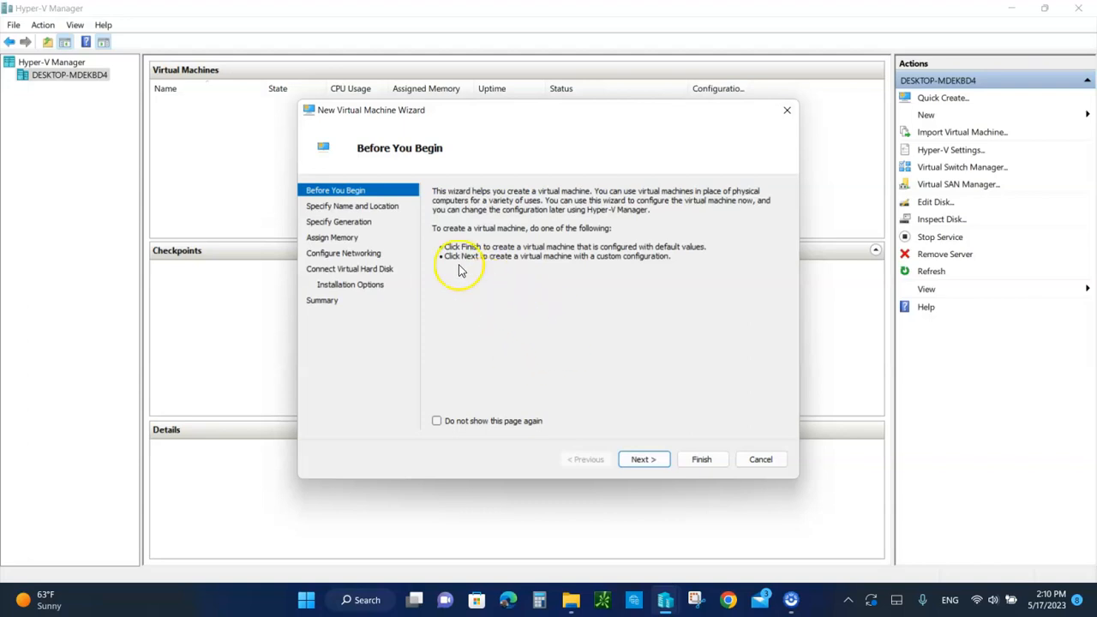
{"action": "left_click", "coordinate": [641, 461]}
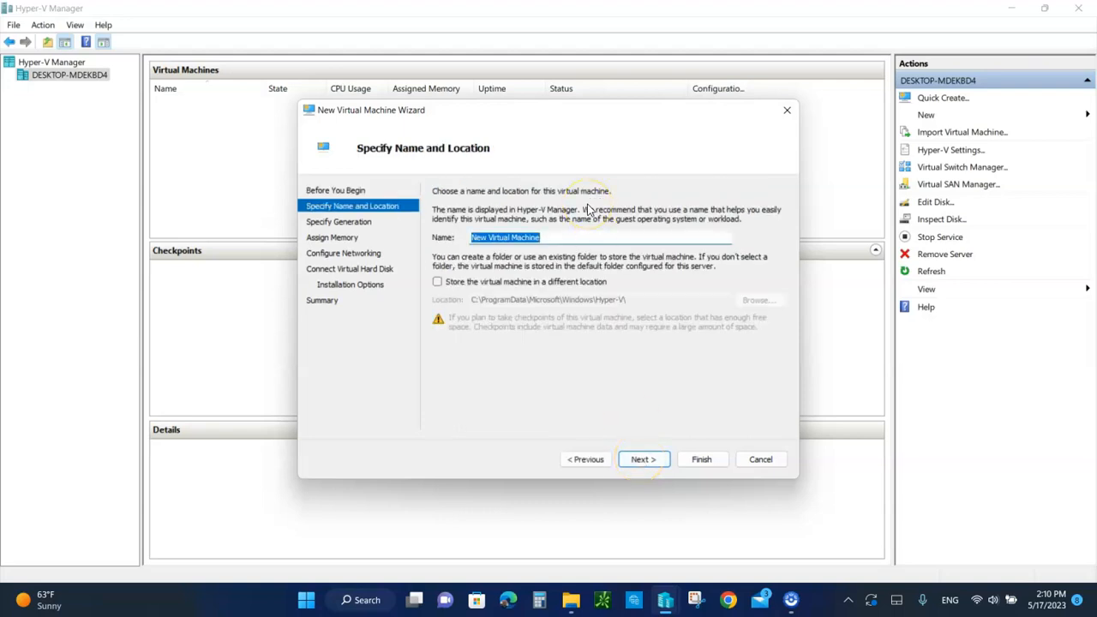
{"action": "type", "text": "Demo"}
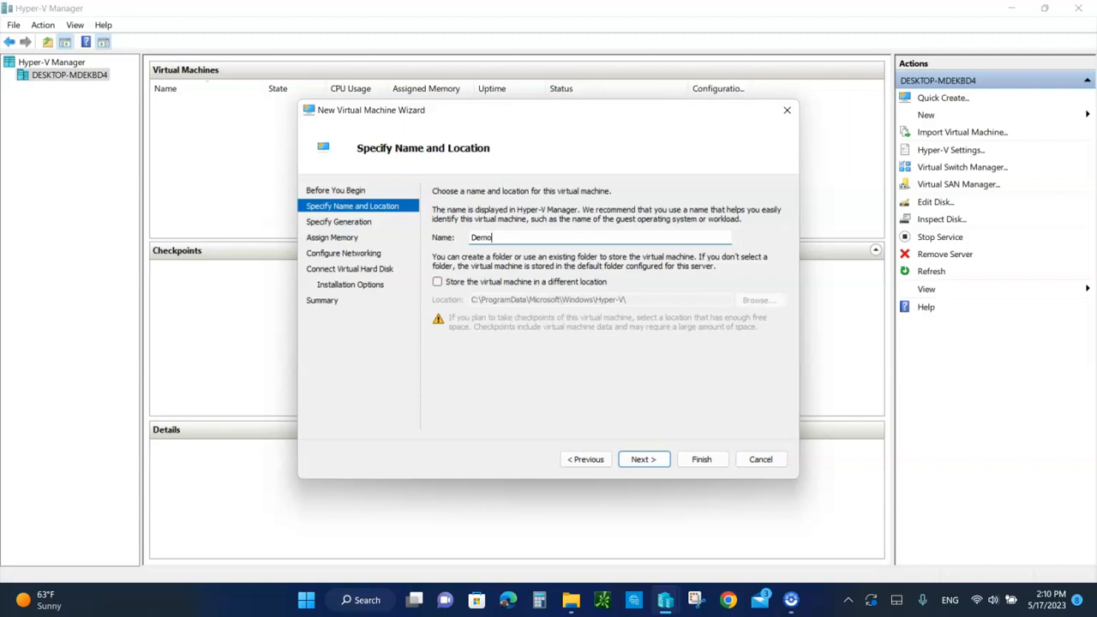
{"action": "type", "text": "VM"}
{"action": "left_click", "coordinate": [644, 460]}
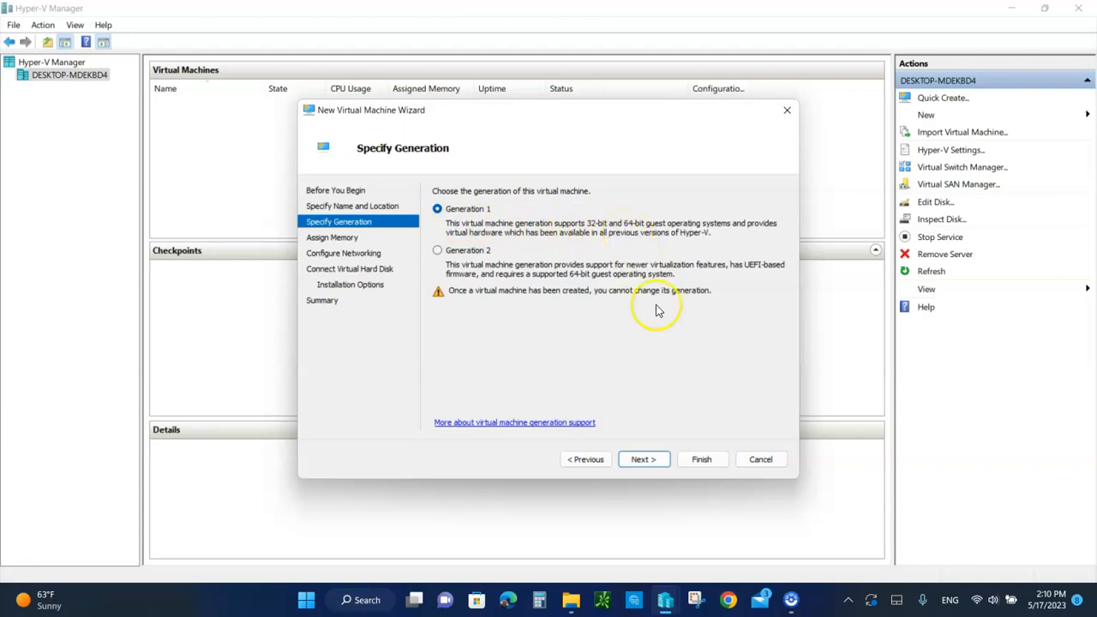
Accept the Generation 1 and 1024 MB dynamic memory defaults, and connect the virtual machine's network adapter to Default Switch
{"action": "left_click", "coordinate": [641, 461]}
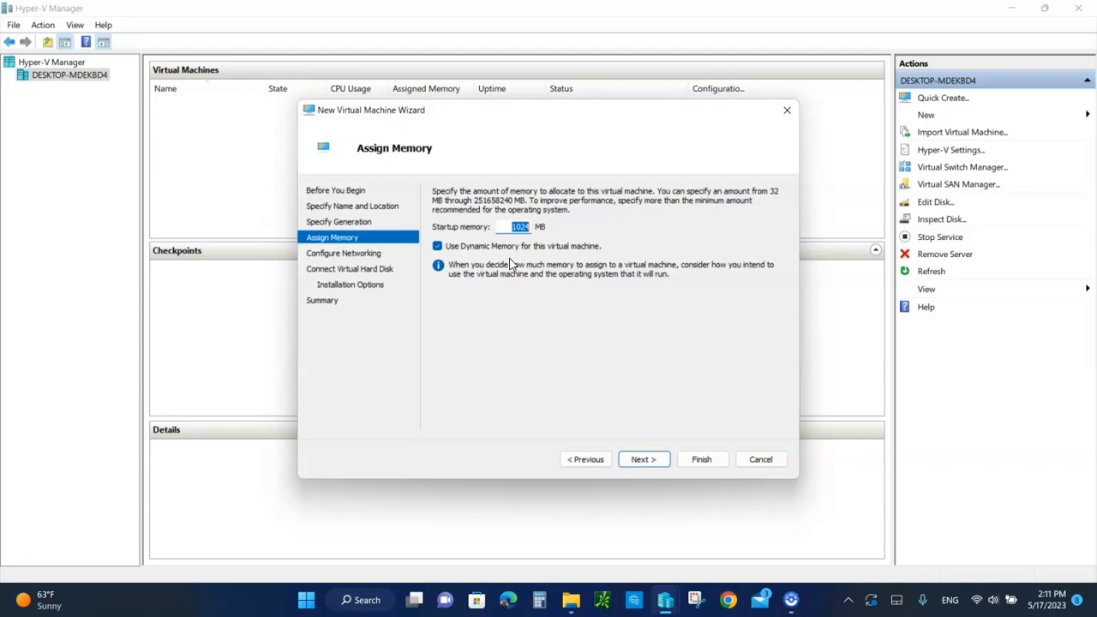
{"action": "left_click", "coordinate": [643, 461]}
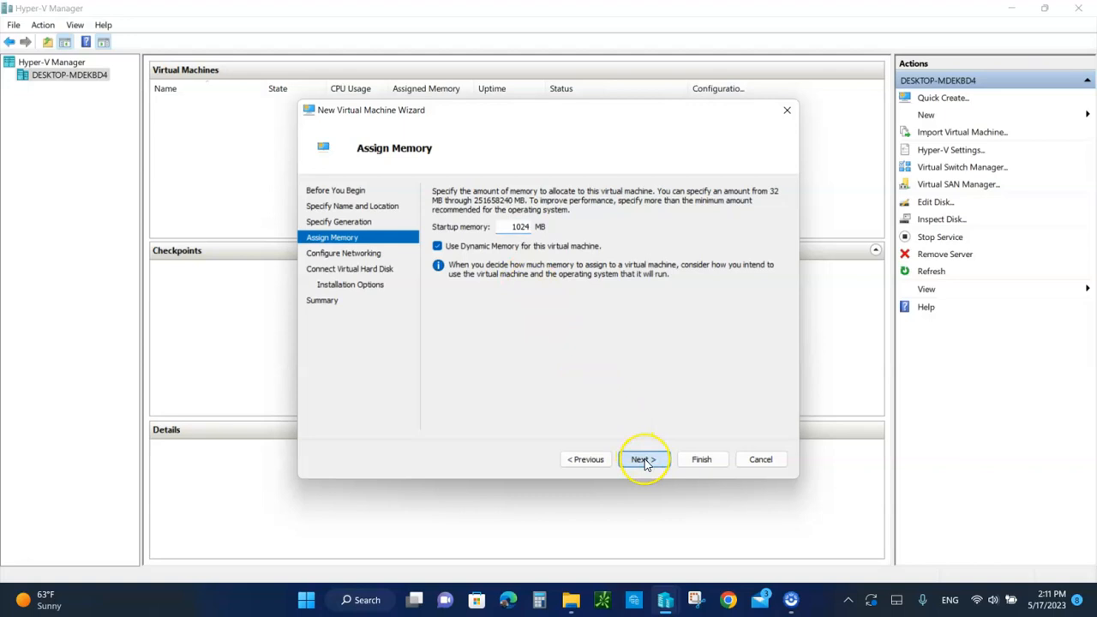
{"action": "left_click", "coordinate": [567, 222]}
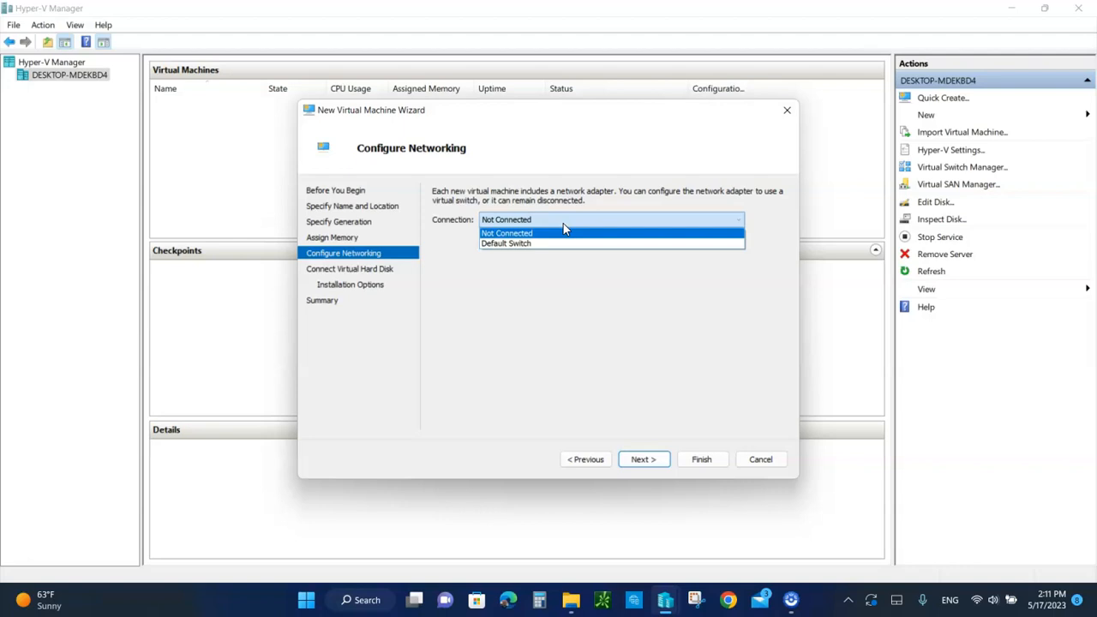
{"action": "left_click", "coordinate": [521, 245]}
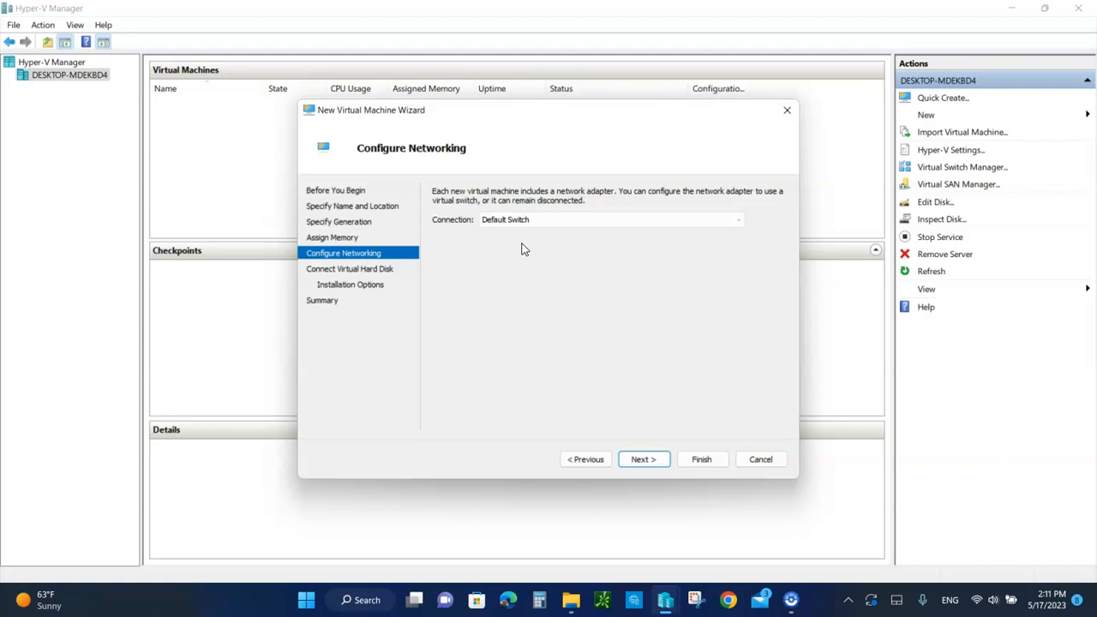
{"action": "left_click", "coordinate": [642, 461]}
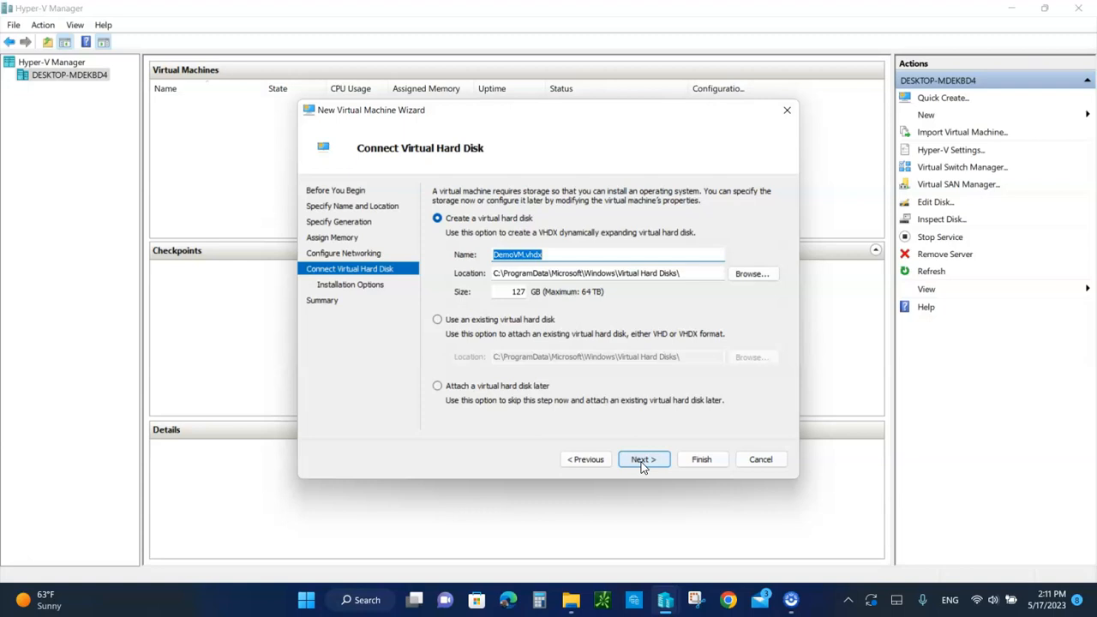
Set the size of the new virtual hard disk DemoVM.vhdx to 50 GB and continue to the installation options
{"action": "left_click", "coordinate": [520, 291]}
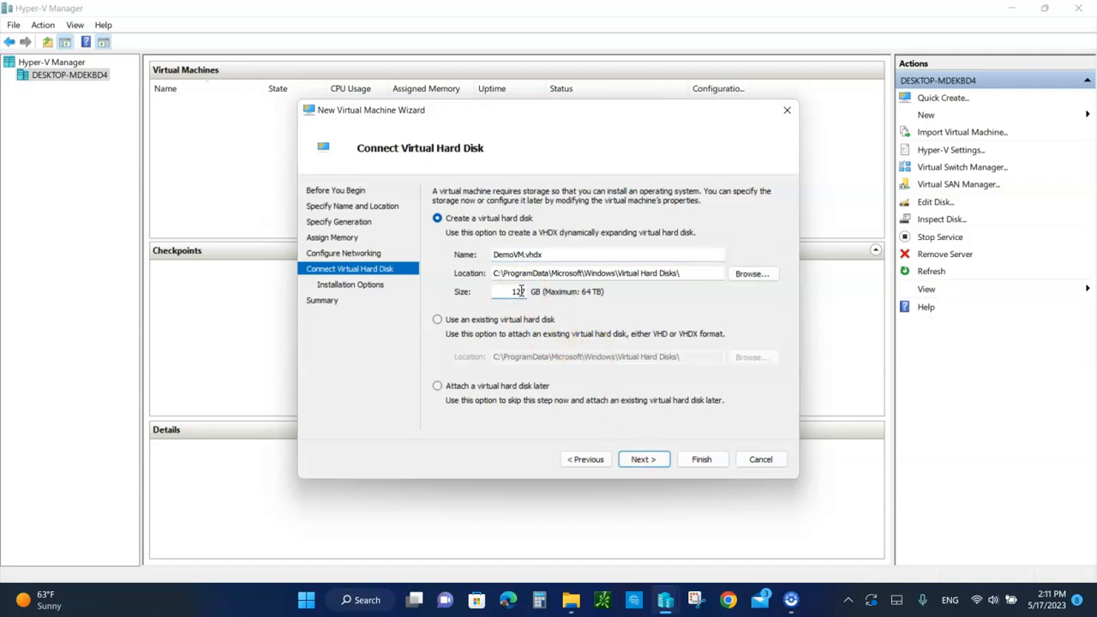
{"action": "key", "text": "BackSpace"}
{"action": "key", "text": "BackSpace"}
{"action": "key", "text": "BackSpace"}
{"action": "type", "text": "50"}
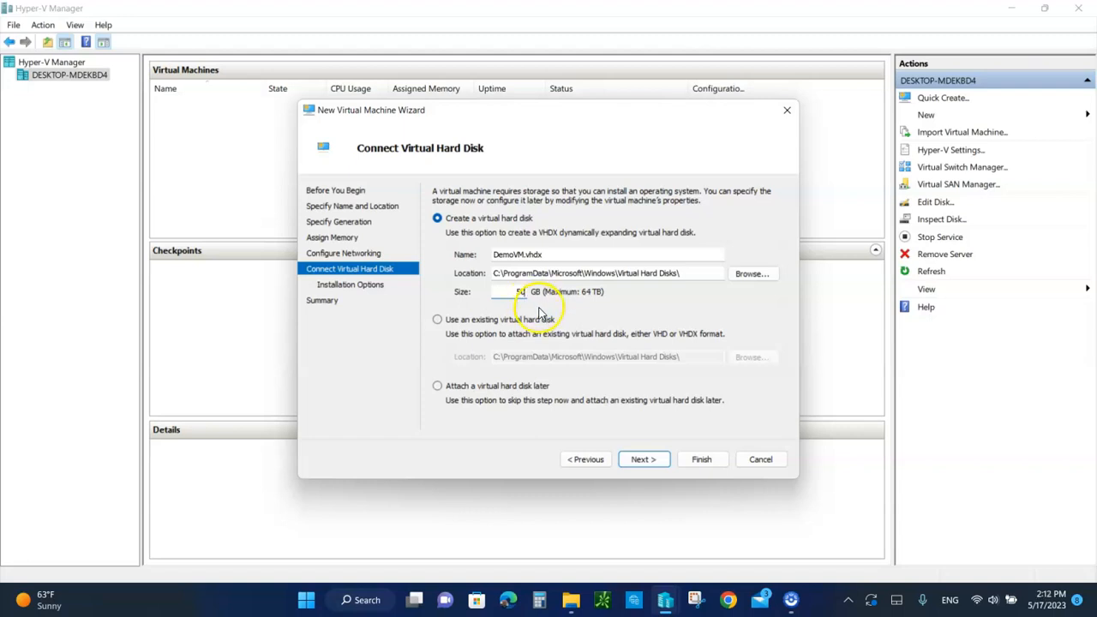
{"action": "left_click", "coordinate": [645, 462]}
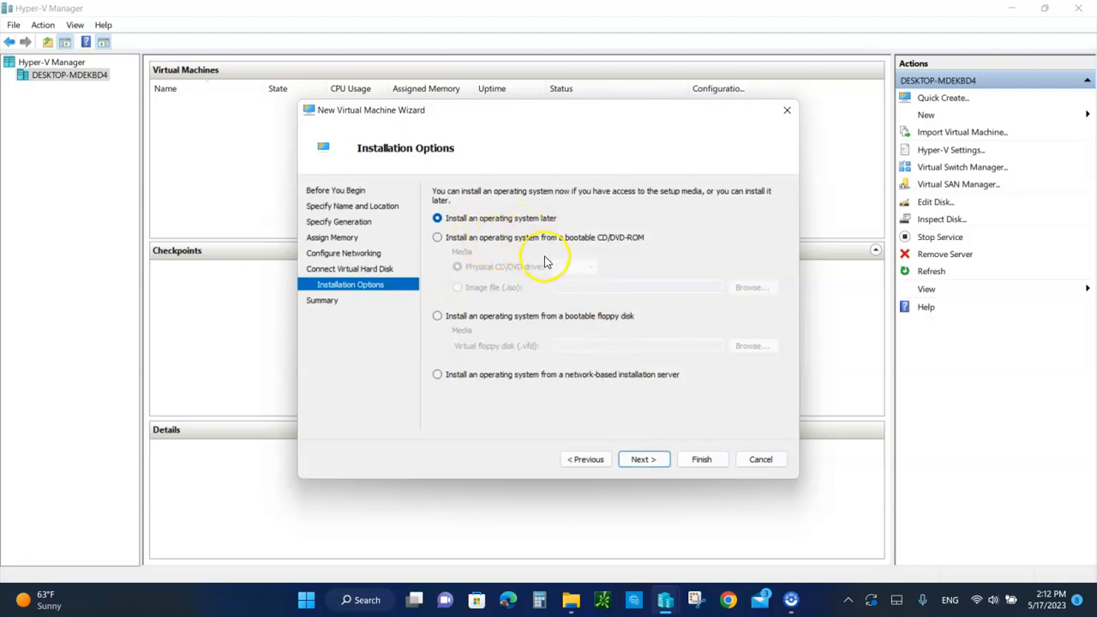
Choose to install the operating system from a bootable CD/DVD-ROM using an ISO image file, and start browsing for the file
{"action": "left_click", "coordinate": [442, 244]}
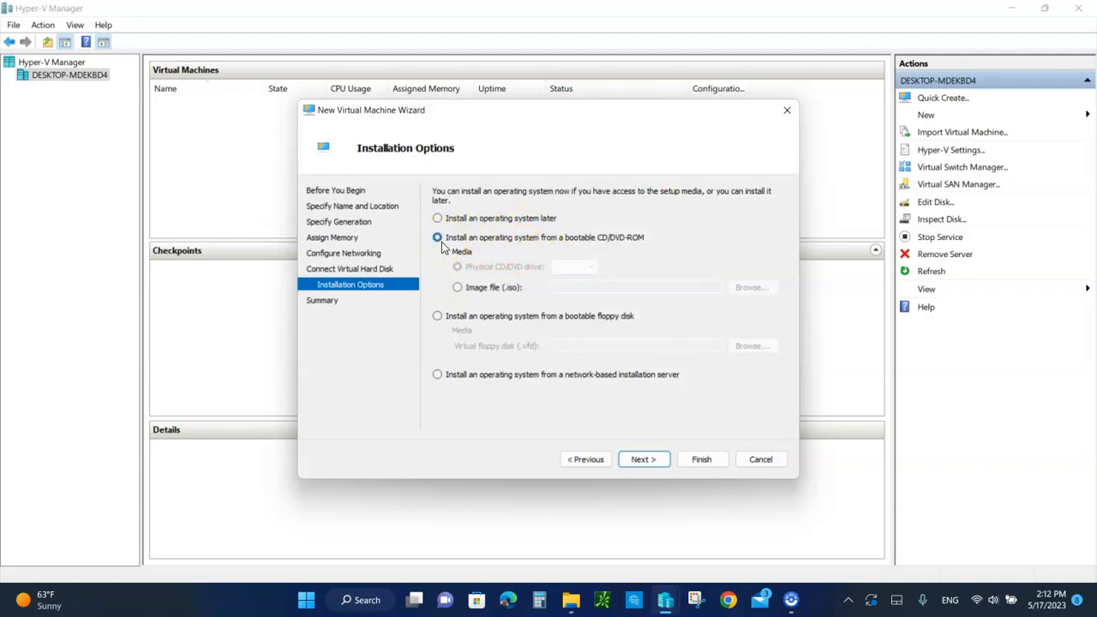
{"action": "left_click", "coordinate": [457, 289]}
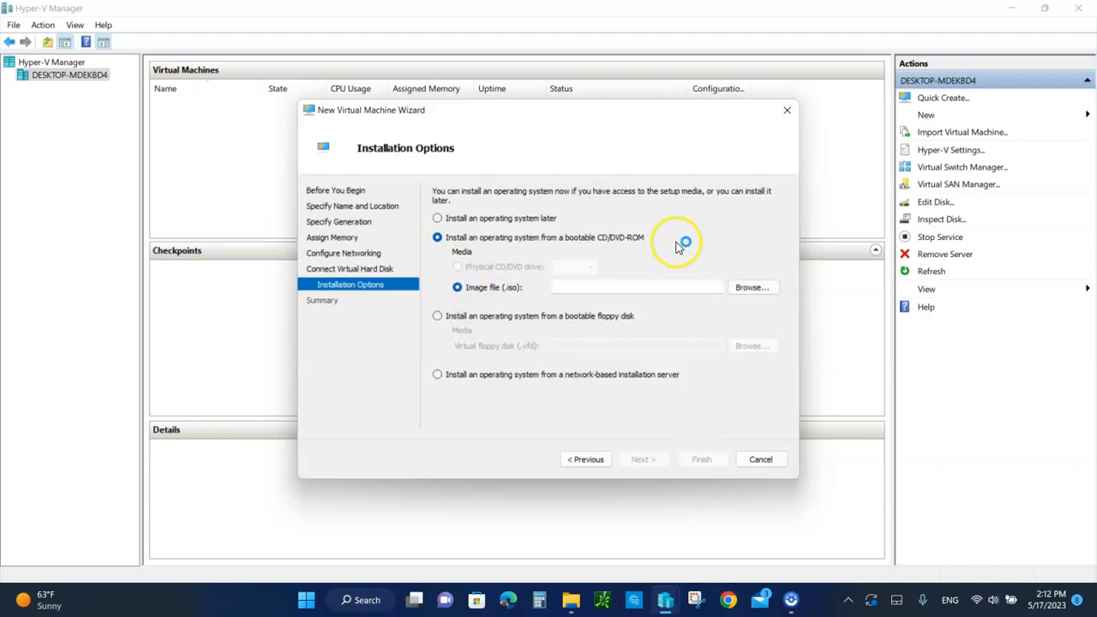
{"action": "left_click", "coordinate": [751, 289]}
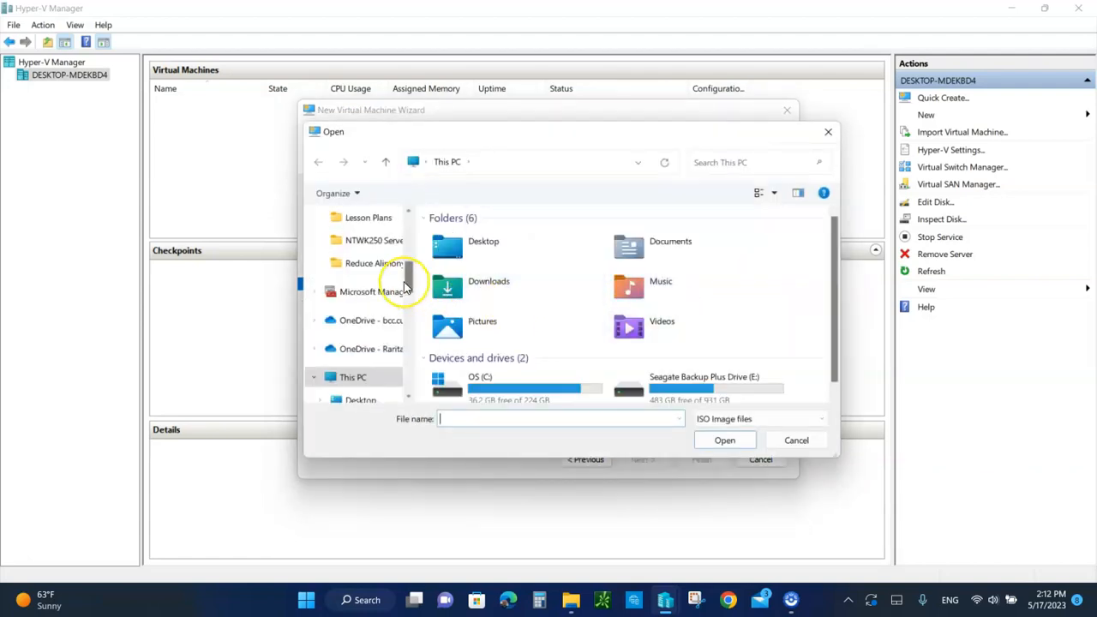
{"action": "left_click_drag", "start_coordinate": [406, 290], "coordinate": [405, 221]}
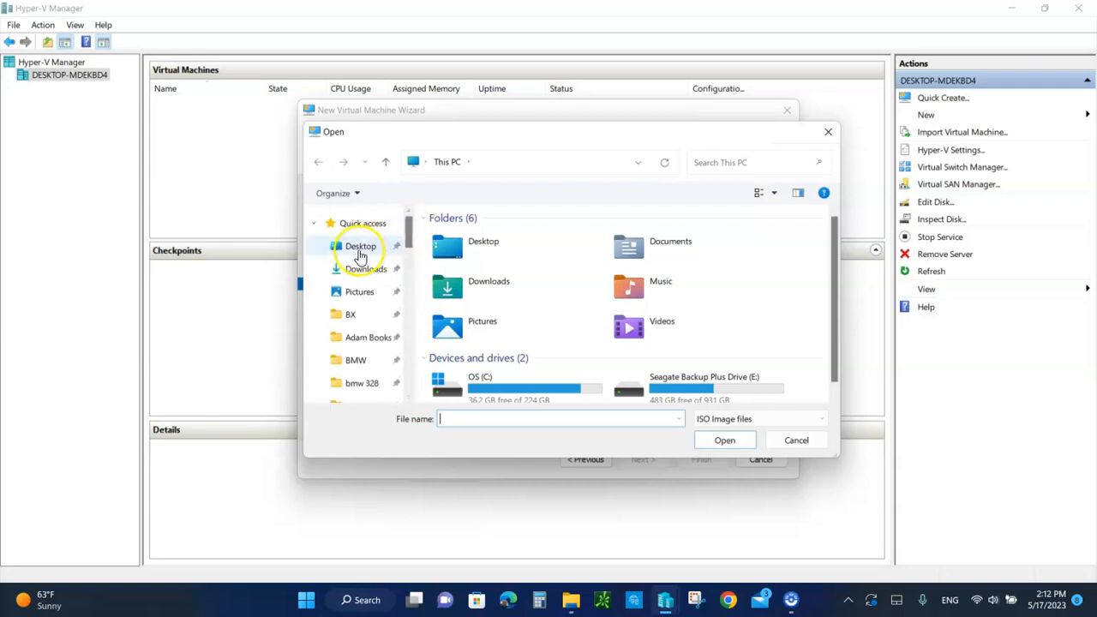
{"action": "left_click", "coordinate": [359, 250]}
{"action": "scroll", "coordinate": [525, 315], "scroll_direction": "down", "scroll_amount": 8}
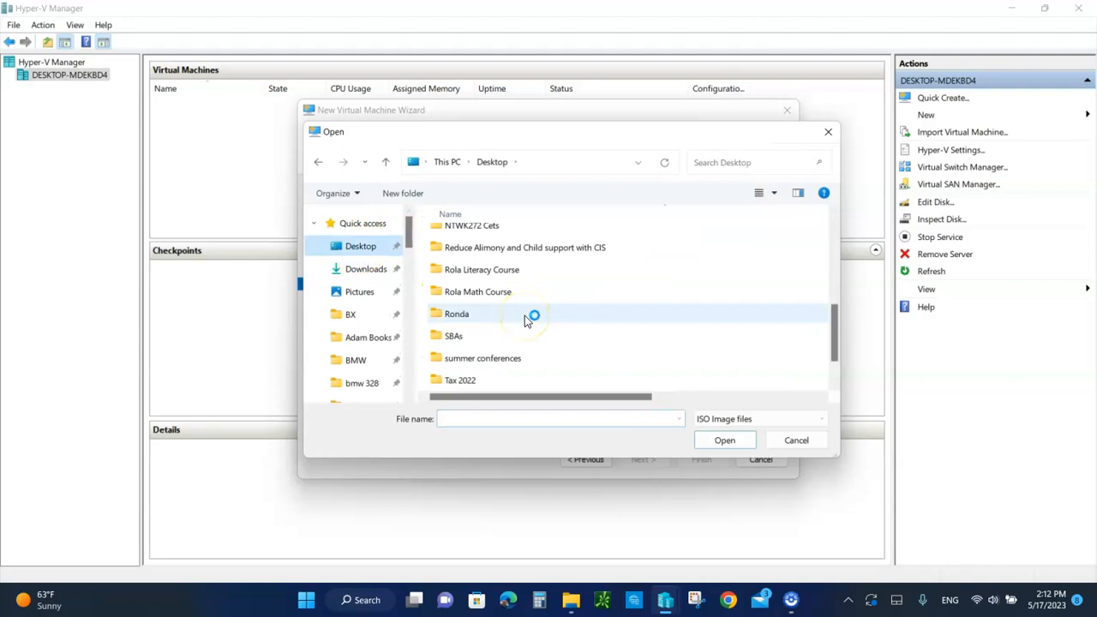
{"action": "scroll", "coordinate": [525, 315], "scroll_direction": "down", "scroll_amount": 1}
Browse to the NTWK250 Server 2022 ISO Files folder under RVCC, NTWK 250-Network Operating Systems and Cloud Computing, NTWK250 Server 2022 Files on drive E
{"action": "scroll", "coordinate": [392, 362], "scroll_direction": "down", "scroll_amount": 4}
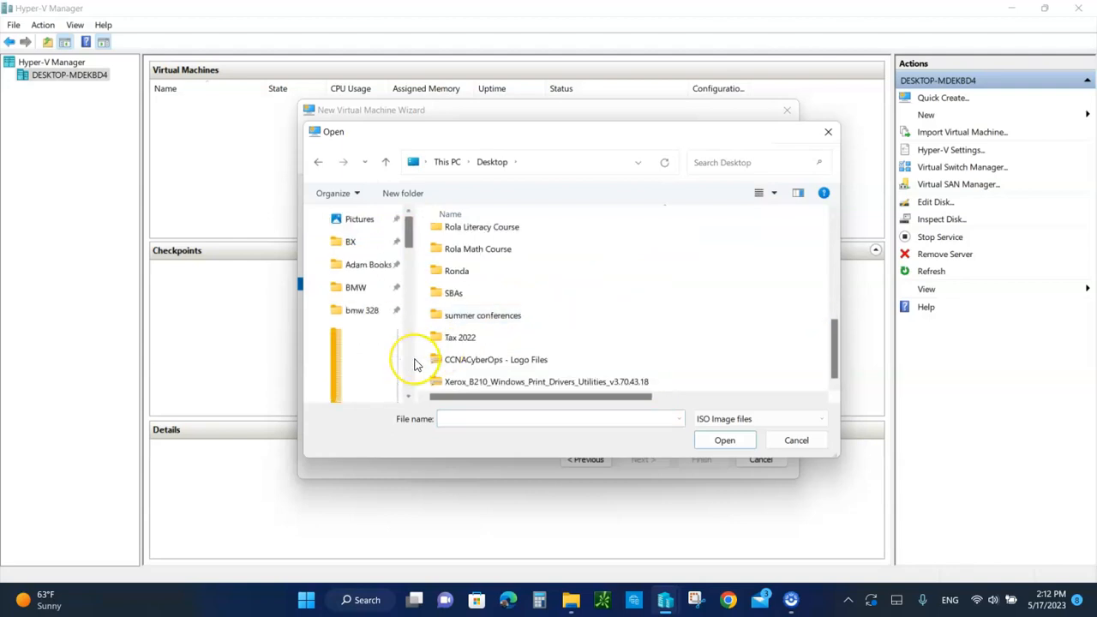
{"action": "scroll", "coordinate": [415, 364], "scroll_direction": "down", "scroll_amount": 5}
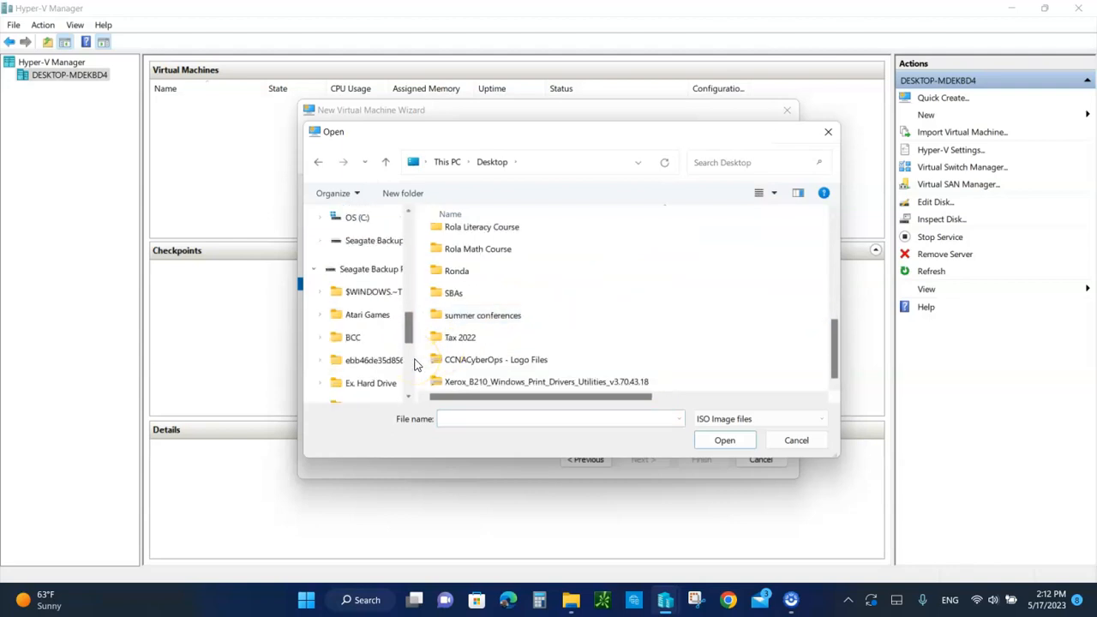
{"action": "scroll", "coordinate": [415, 364], "scroll_direction": "down", "scroll_amount": 5}
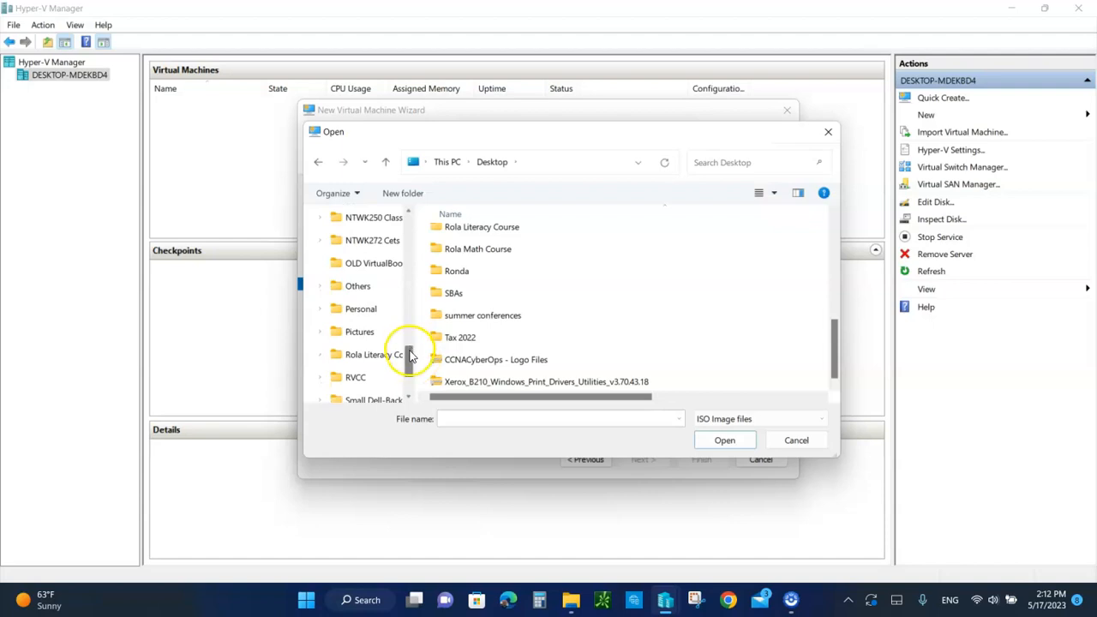
{"action": "left_click", "coordinate": [356, 379]}
{"action": "scroll", "coordinate": [532, 288], "scroll_direction": "down", "scroll_amount": 3}
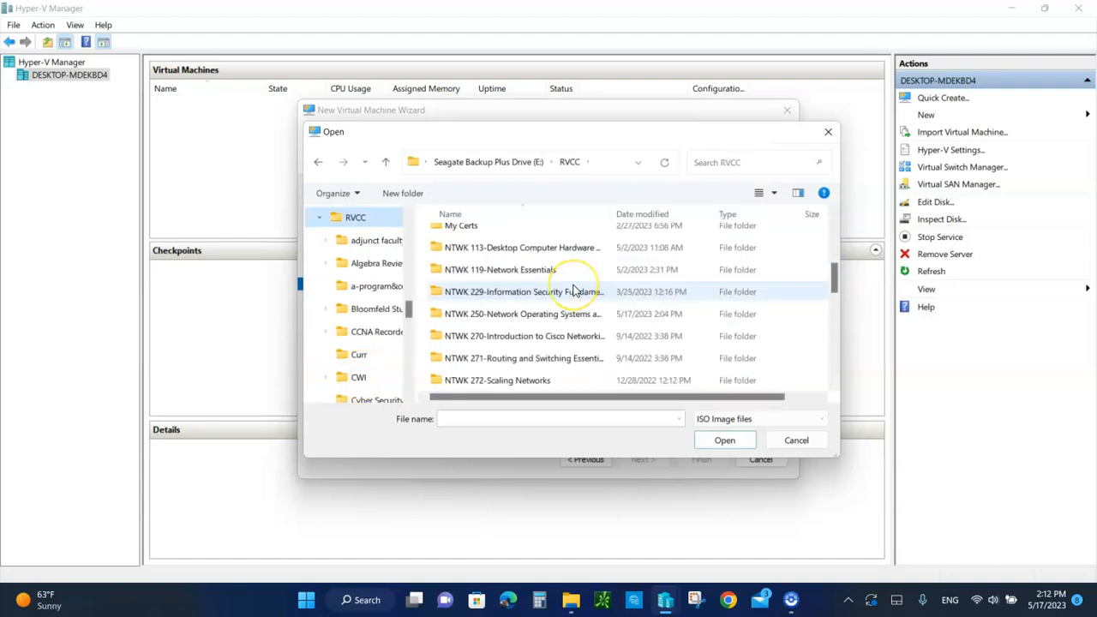
{"action": "double_click", "coordinate": [521, 313]}
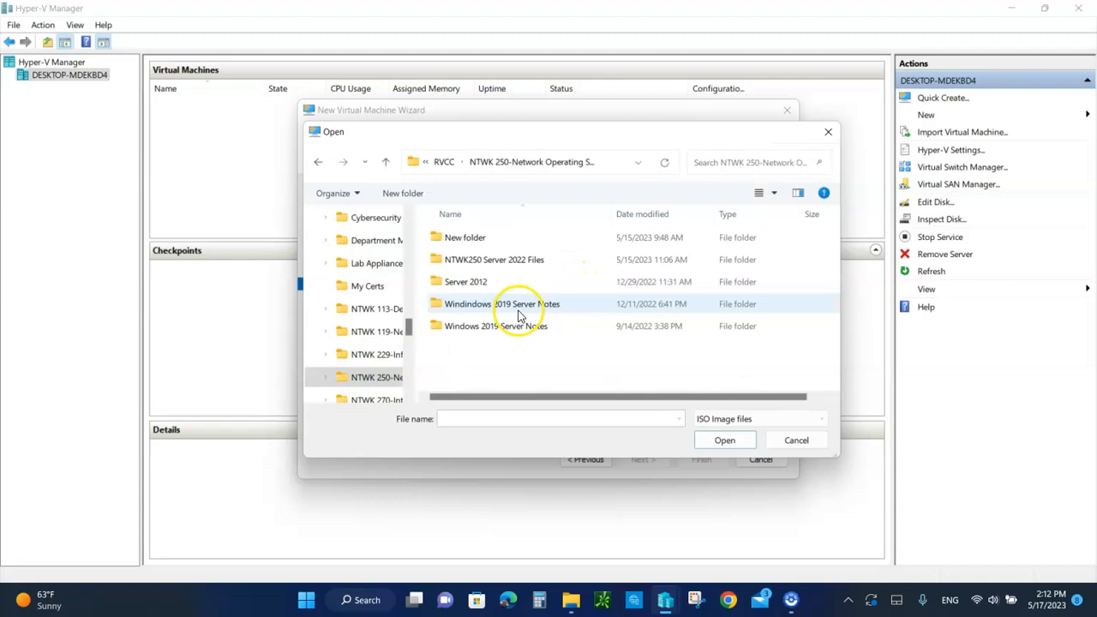
{"action": "double_click", "coordinate": [503, 260]}
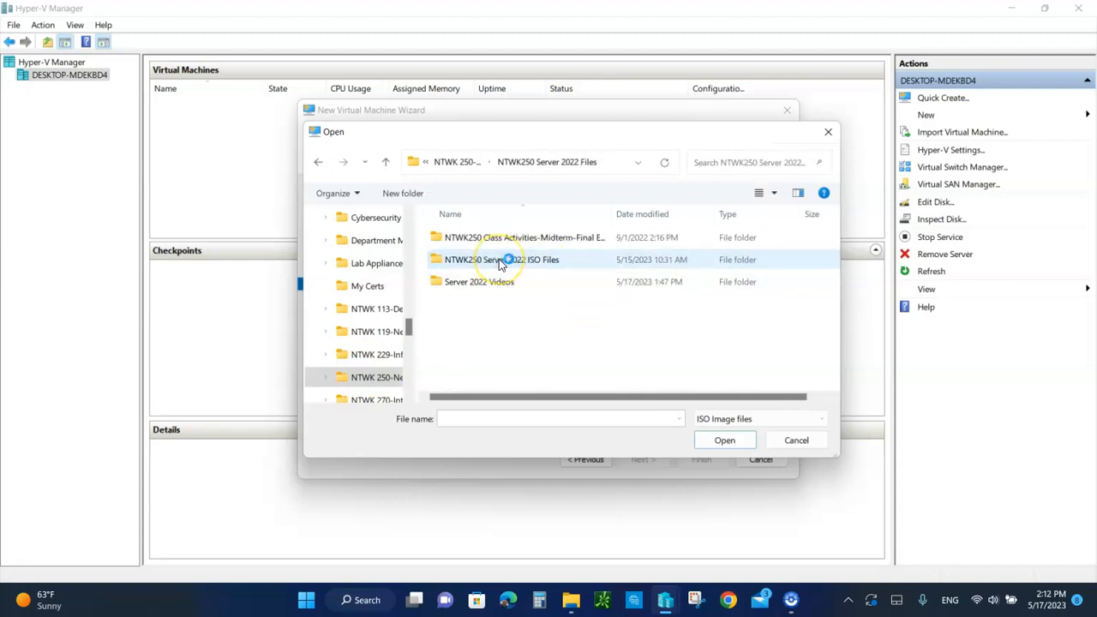
{"action": "double_click", "coordinate": [535, 262]}
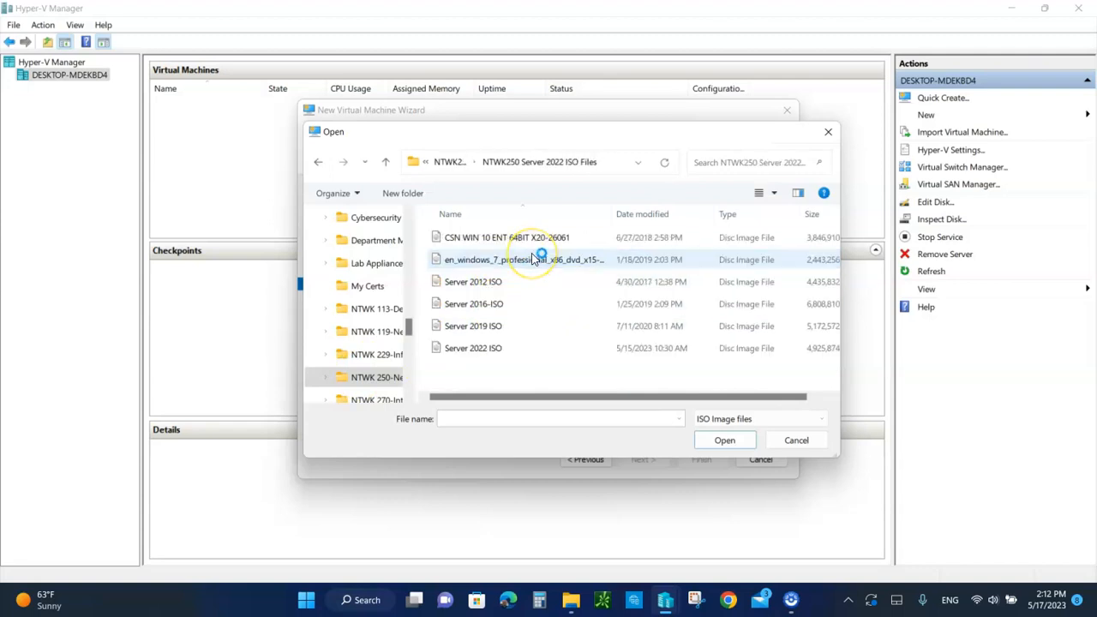
Use the Server 2022 ISO as the installation image and finish creating the DemoVM virtual machine
{"action": "left_click", "coordinate": [479, 351]}
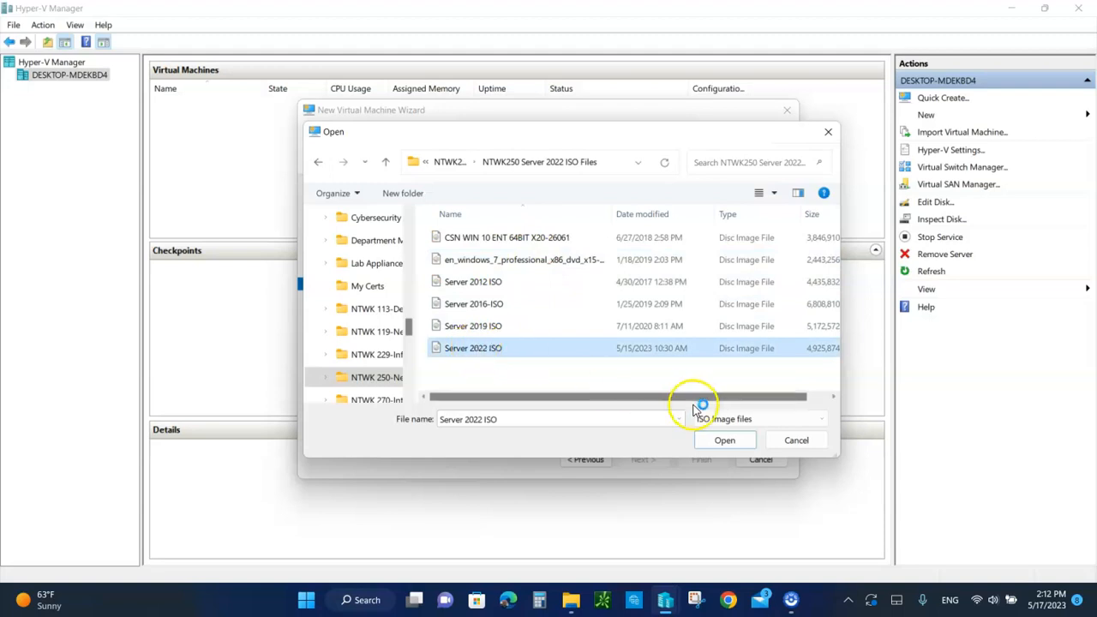
{"action": "left_click", "coordinate": [724, 441]}
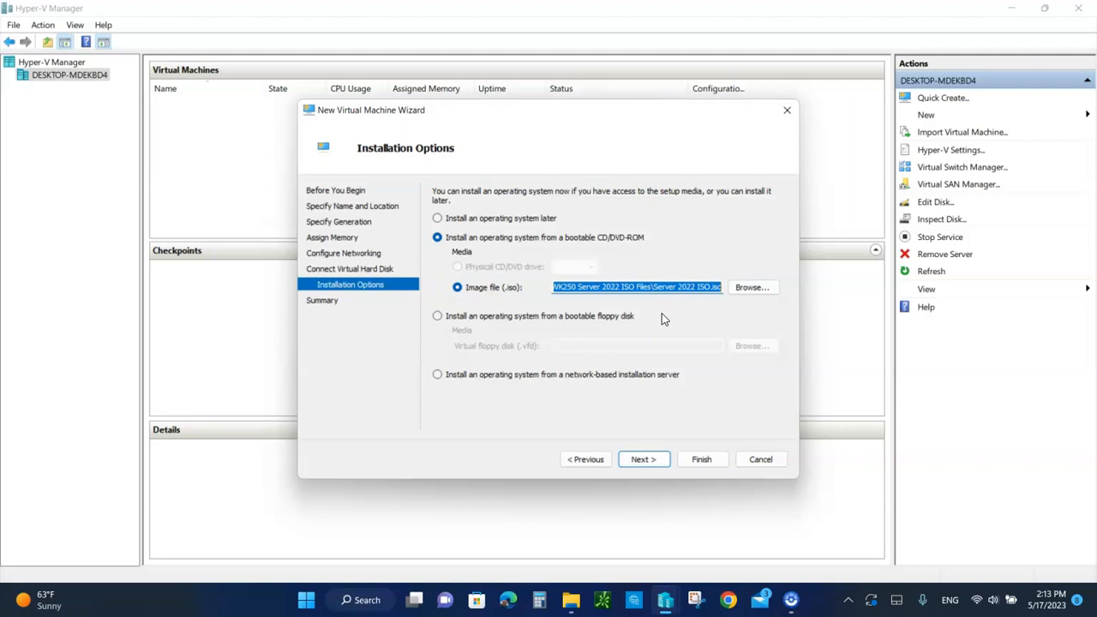
{"action": "left_click", "coordinate": [640, 463]}
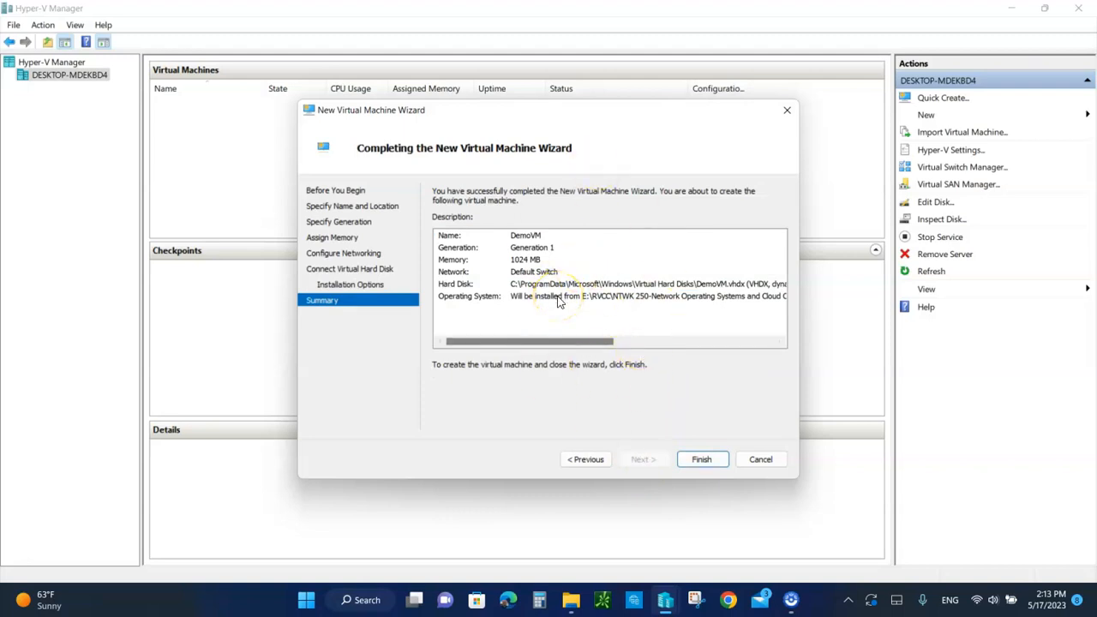
{"action": "left_click", "coordinate": [702, 459]}
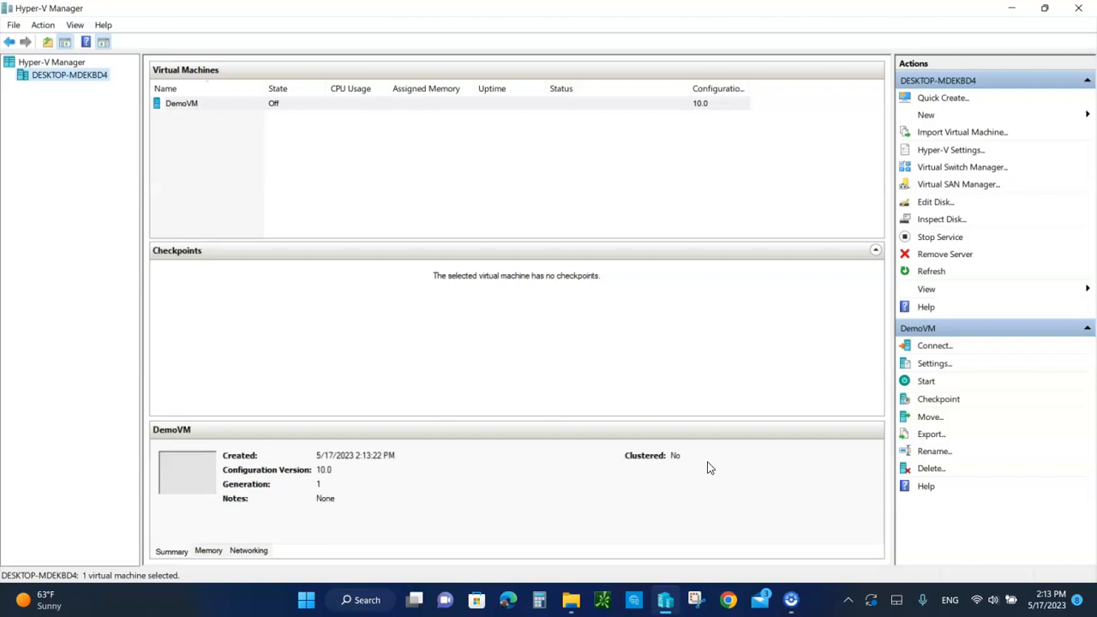
Open the settings of the DemoVM virtual machine and review its BIOS startup order
{"action": "right_click", "coordinate": [188, 109]}
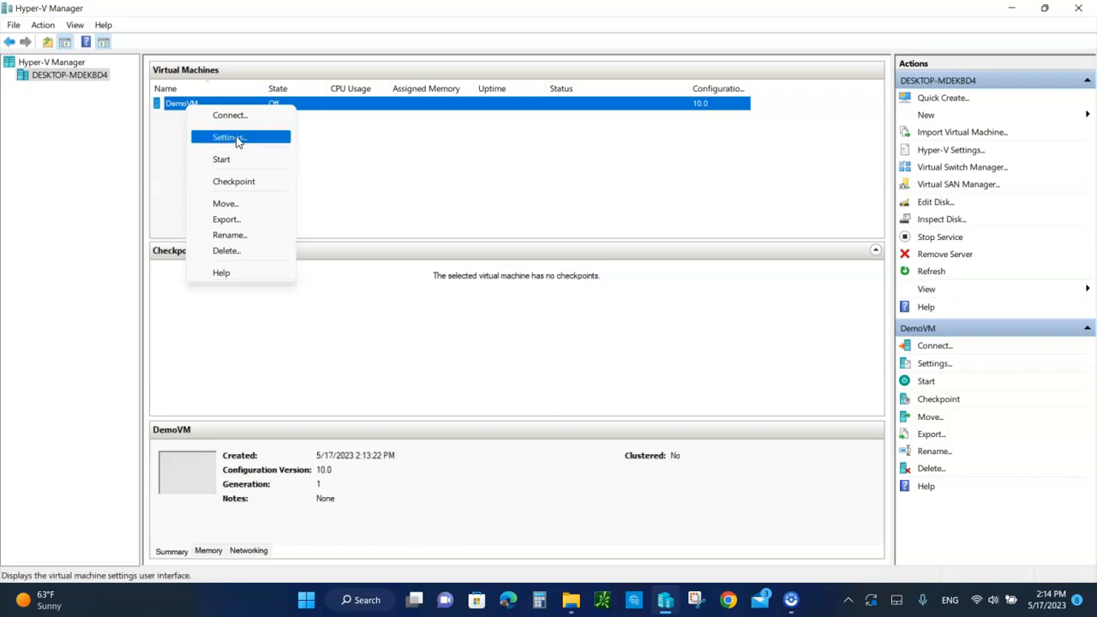
{"action": "left_click", "coordinate": [238, 139]}
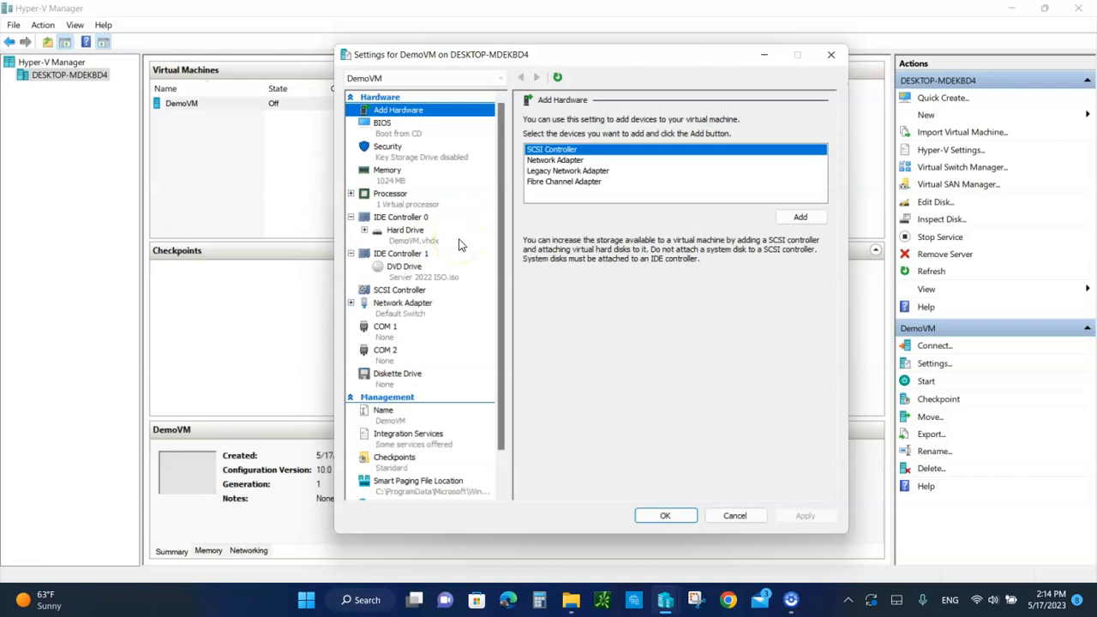
{"action": "left_click", "coordinate": [381, 125]}
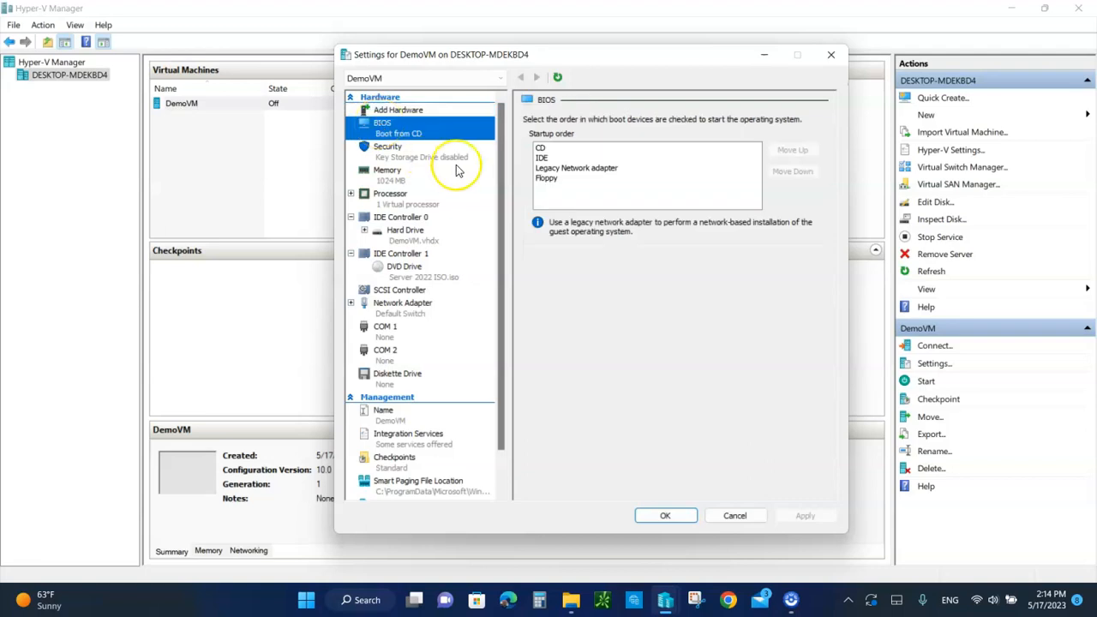
Add a second network adapter to DemoVM and connect it to Default Switch
{"action": "left_click", "coordinate": [413, 112]}
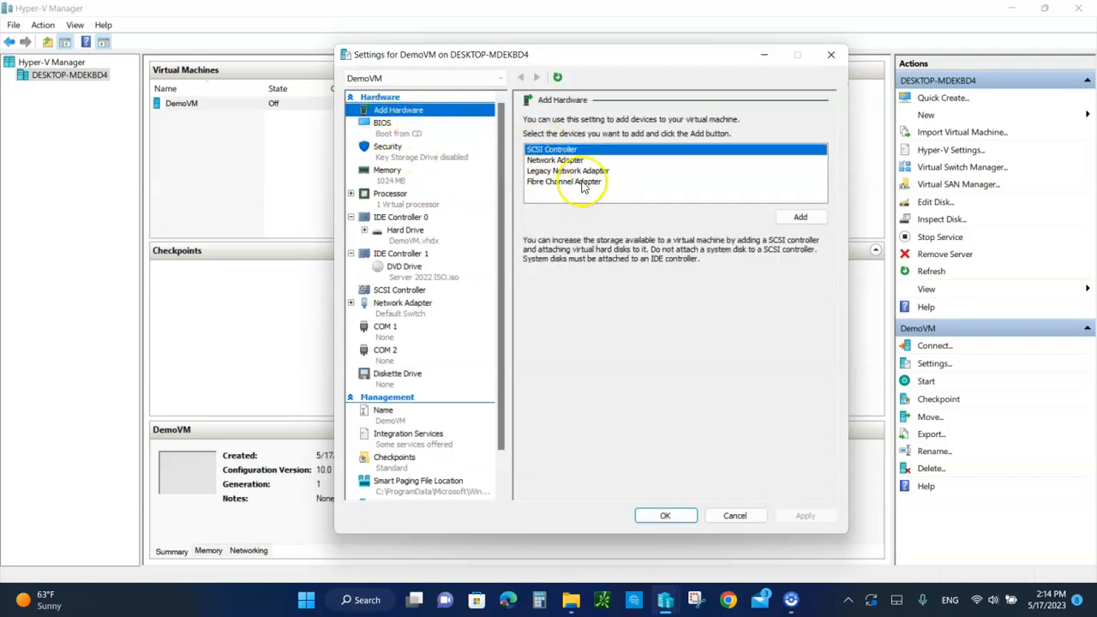
{"action": "left_click", "coordinate": [555, 161]}
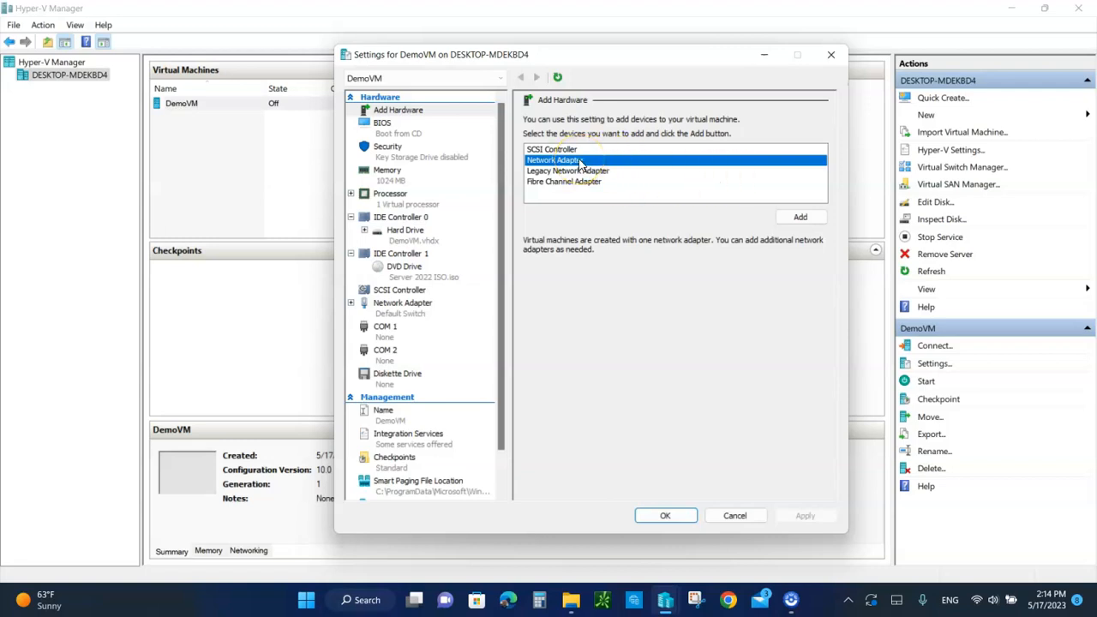
{"action": "left_click", "coordinate": [798, 217]}
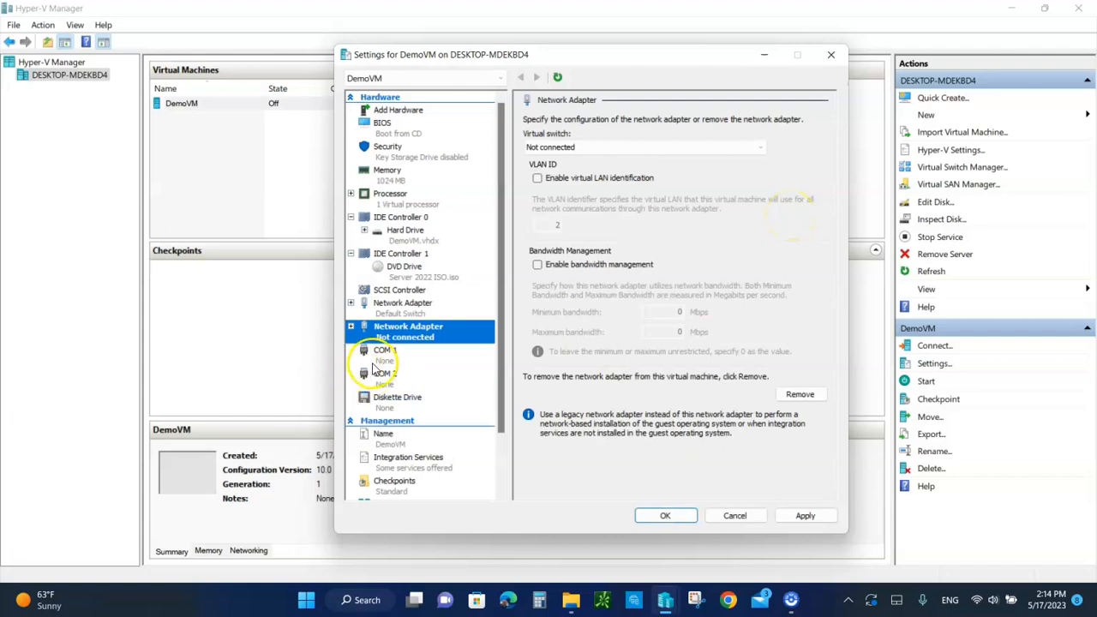
{"action": "left_click", "coordinate": [571, 149]}
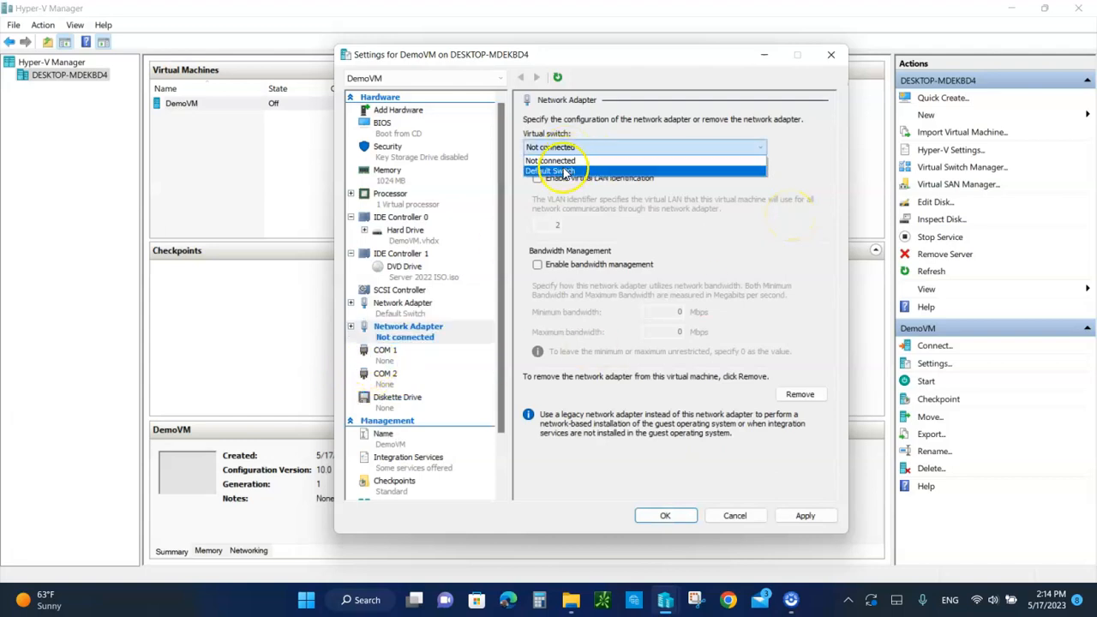
{"action": "left_click", "coordinate": [564, 172]}
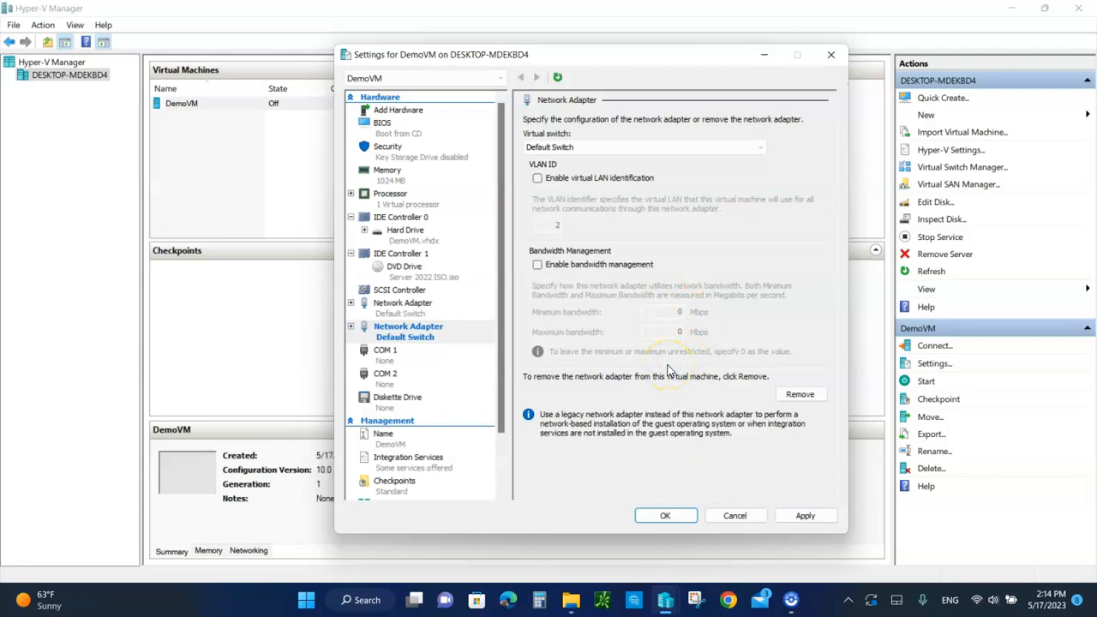
Review DemoVM's BIOS startup order and its security, memory and processor settings
{"action": "left_click", "coordinate": [405, 132]}
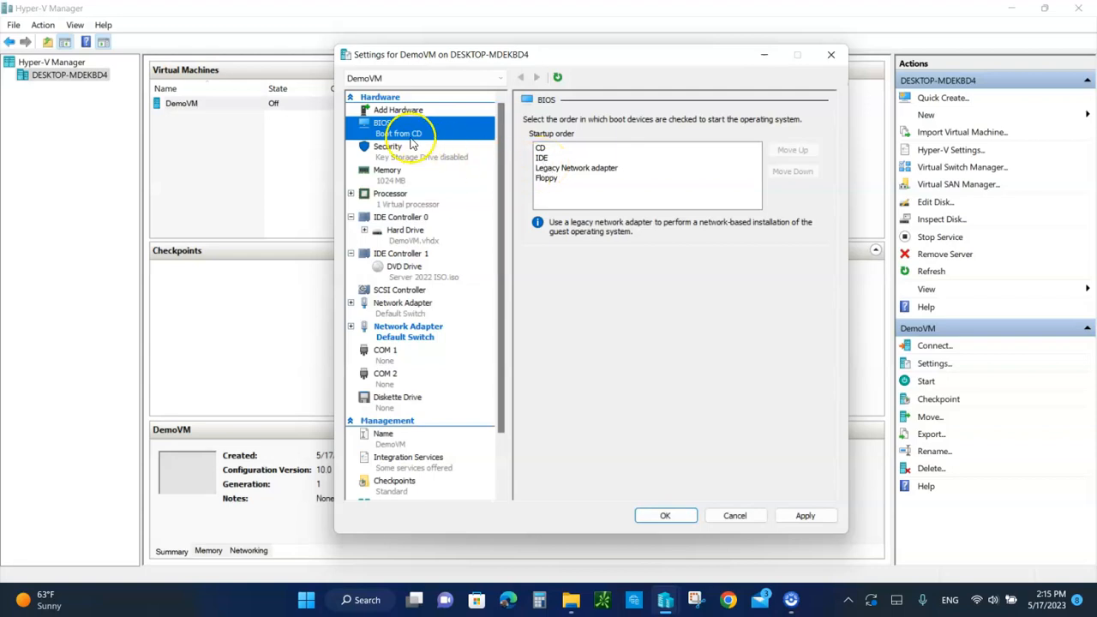
{"action": "left_click", "coordinate": [384, 154]}
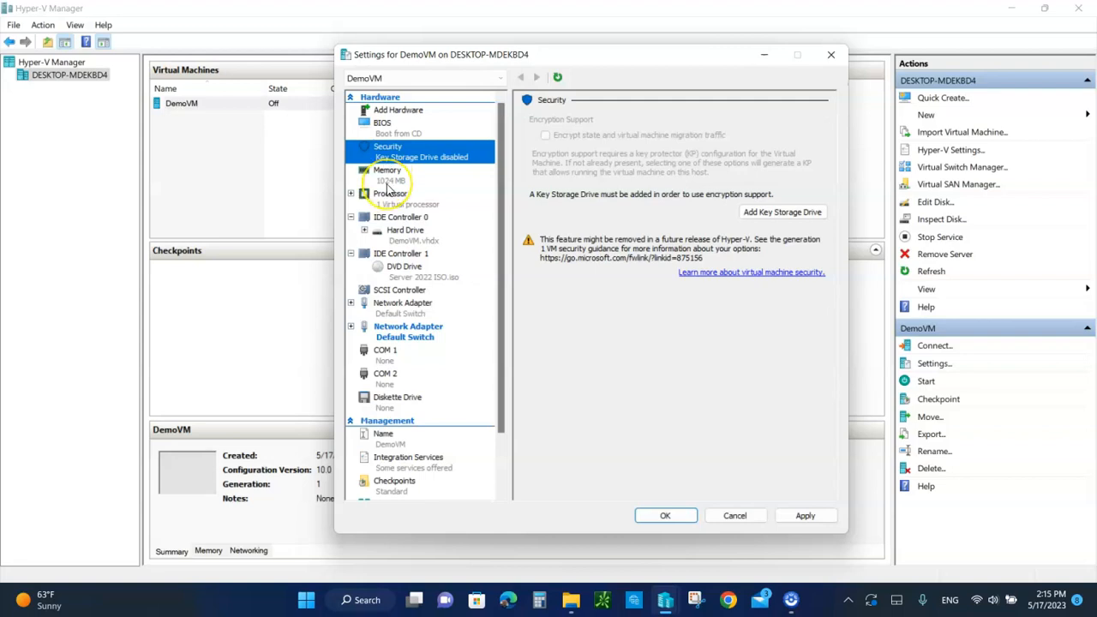
{"action": "left_click", "coordinate": [386, 175]}
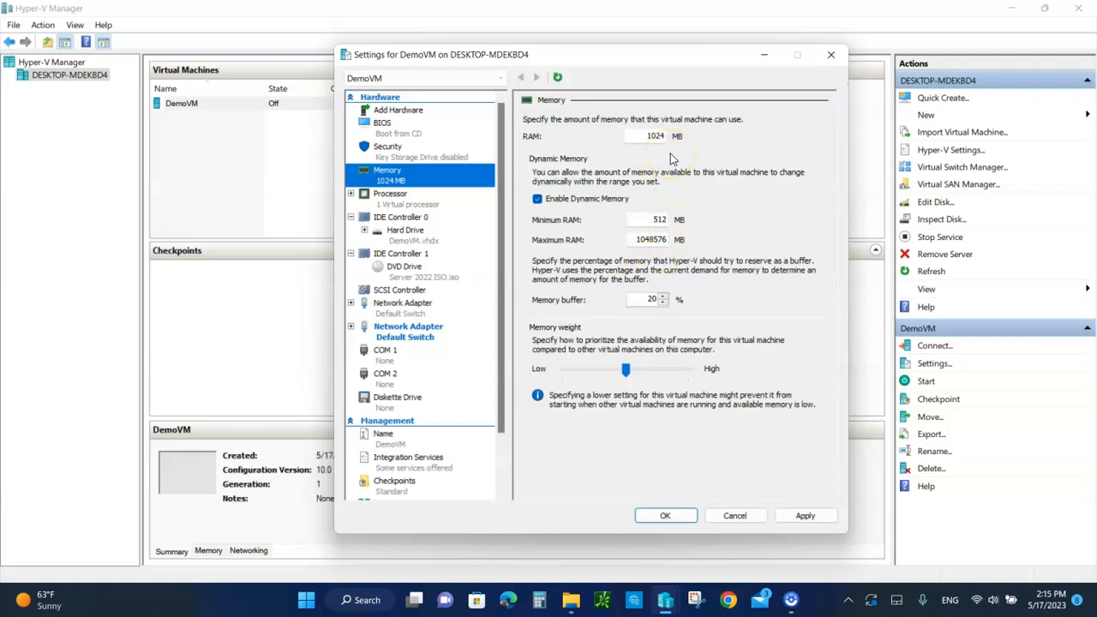
{"action": "left_click", "coordinate": [388, 203]}
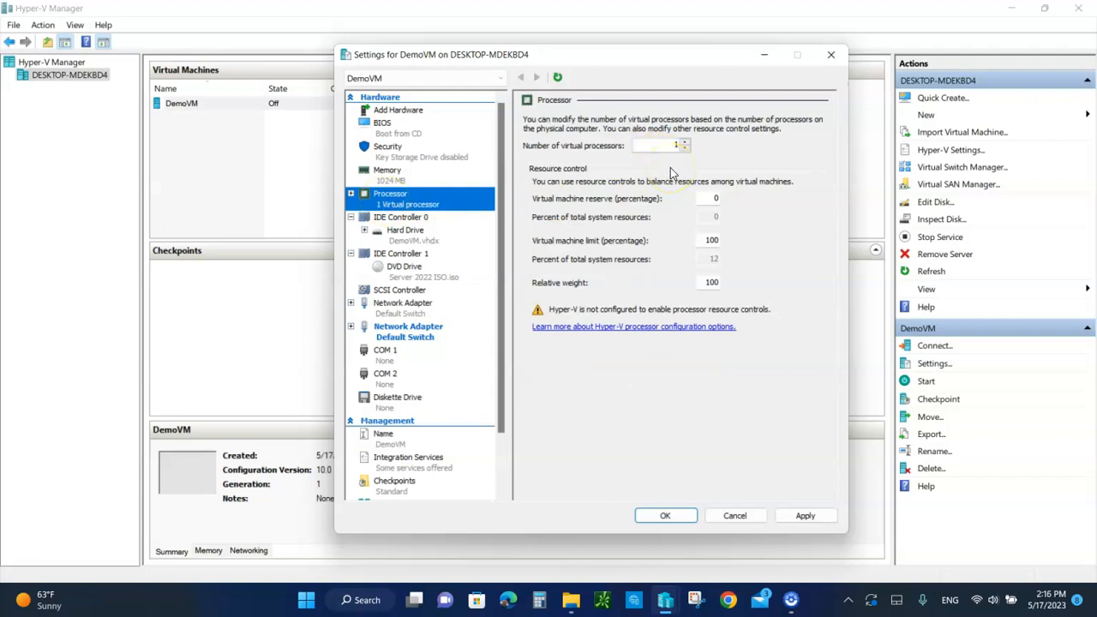
Preview the edit actions for the DemoVM.vhdx hard disk, cancel at the Compact summary, and inspect the disk's properties
{"action": "left_click", "coordinate": [396, 242]}
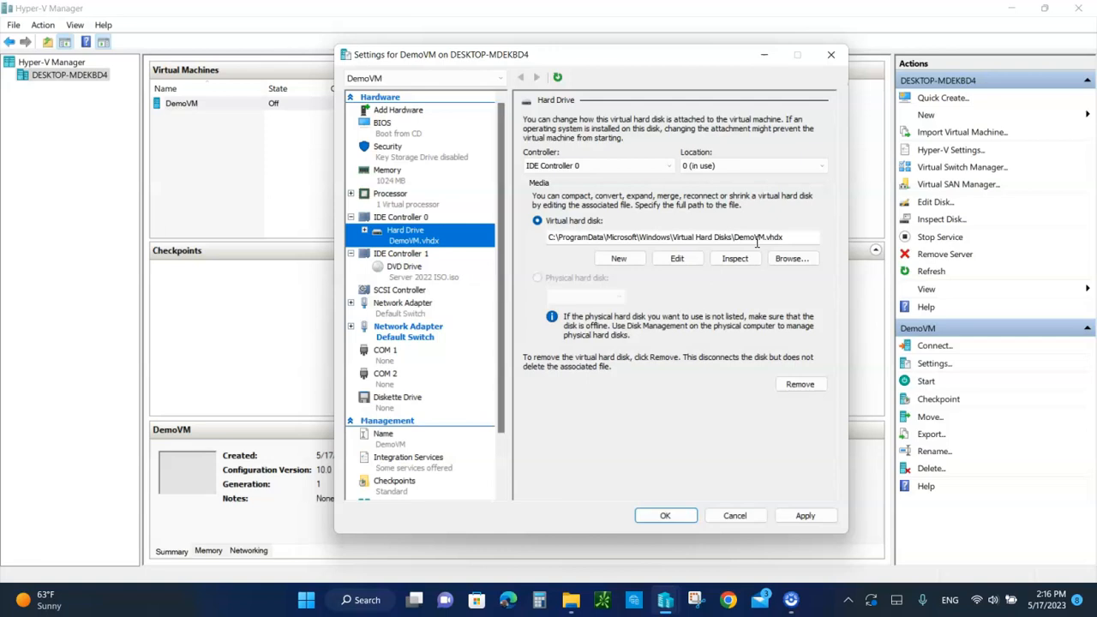
{"action": "left_click", "coordinate": [677, 259]}
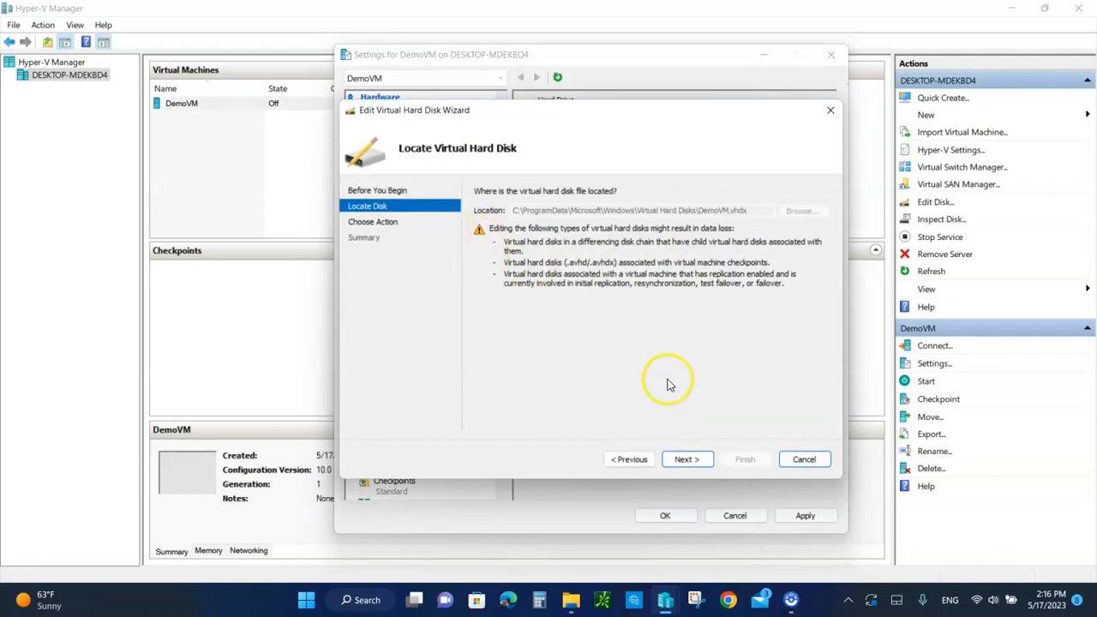
{"action": "left_click", "coordinate": [686, 460]}
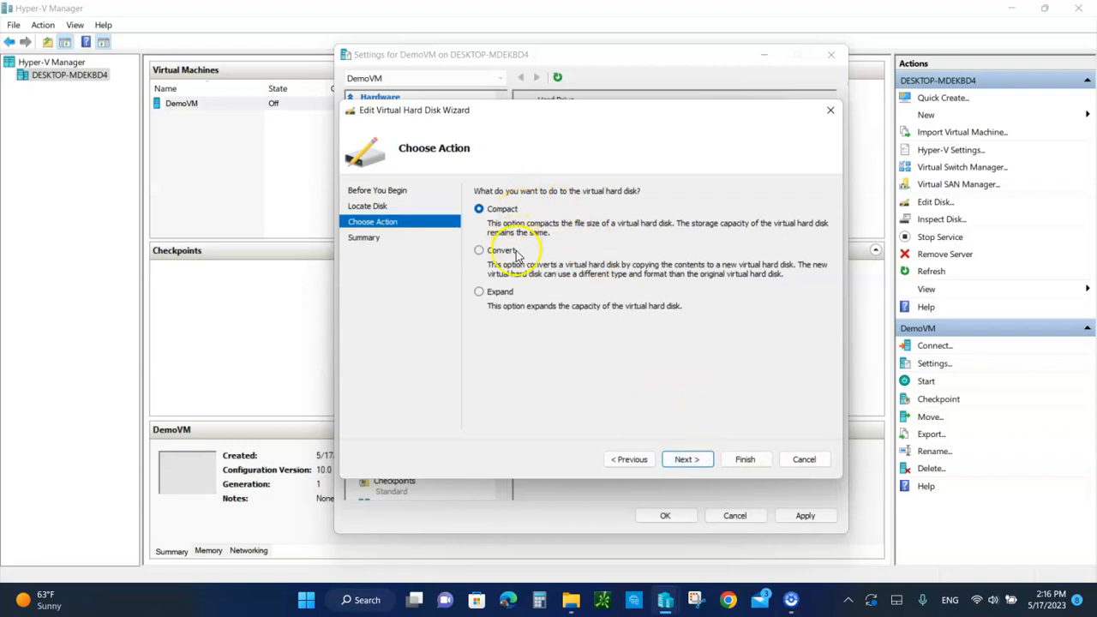
{"action": "left_click", "coordinate": [694, 460]}
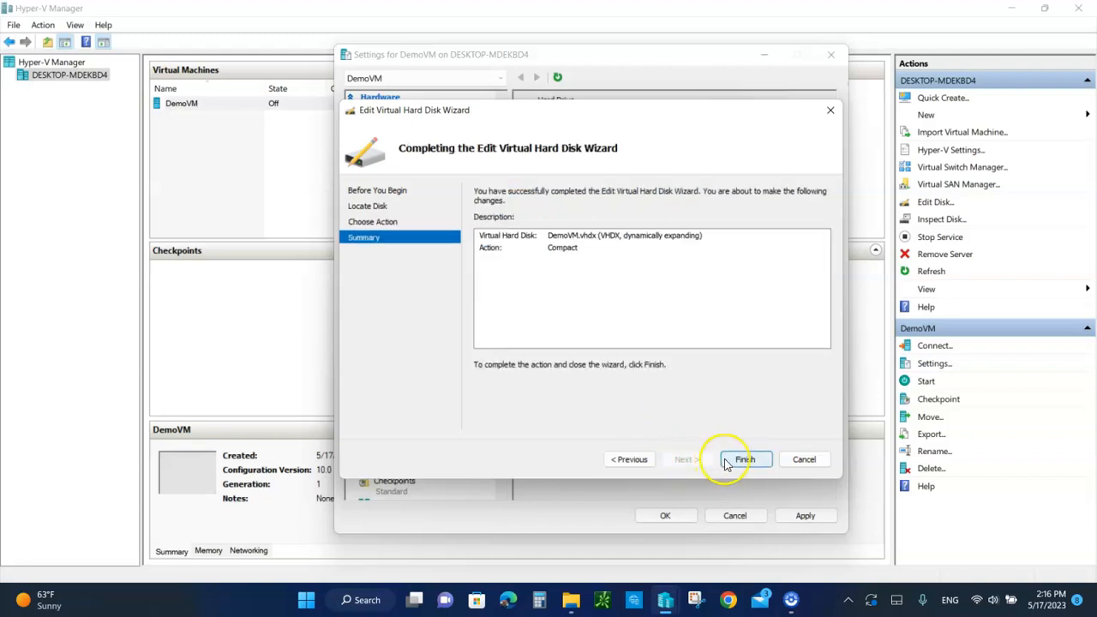
{"action": "left_click", "coordinate": [804, 460]}
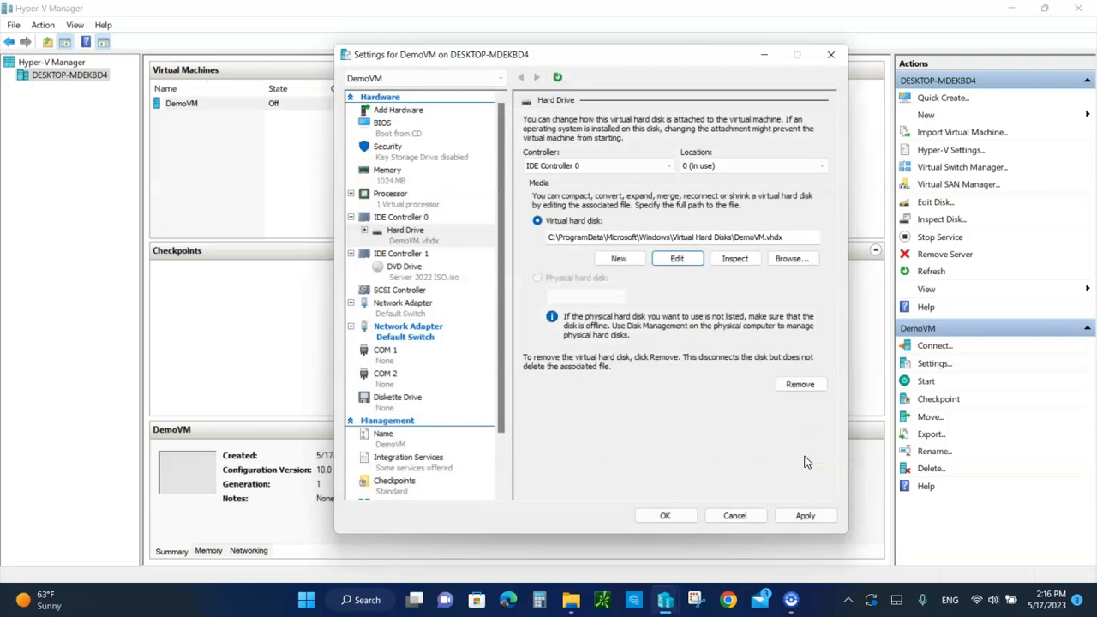
{"action": "left_click", "coordinate": [739, 262]}
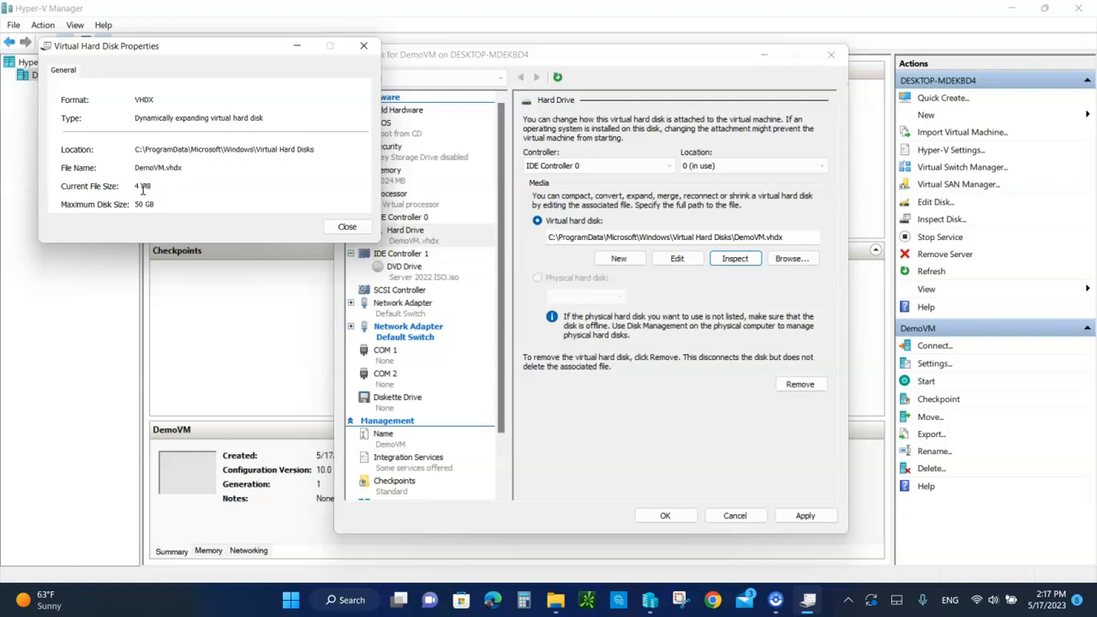
{"action": "left_click", "coordinate": [347, 228]}
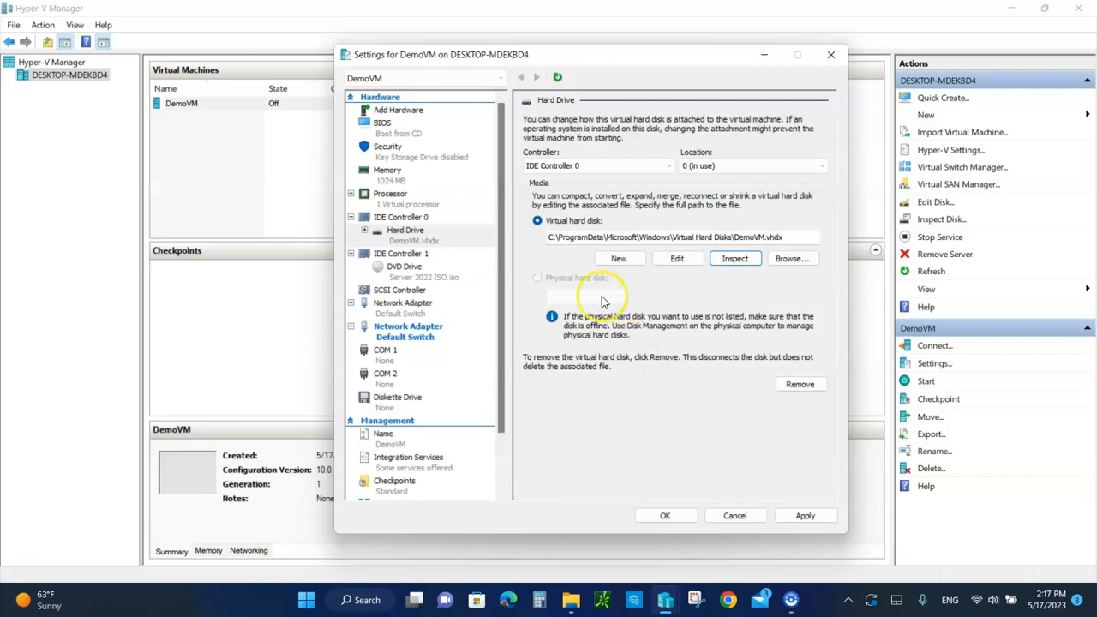
Review the settings of IDE Controller 1, its DVD drive, the SCSI controller and both network adapters
{"action": "left_click", "coordinate": [399, 255]}
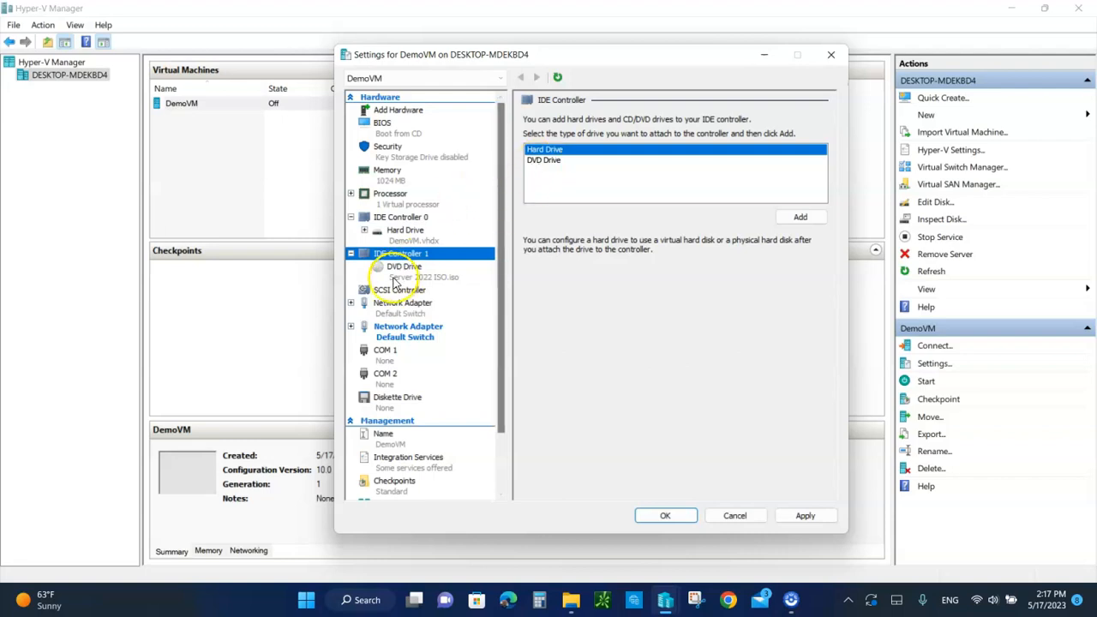
{"action": "left_click", "coordinate": [400, 271]}
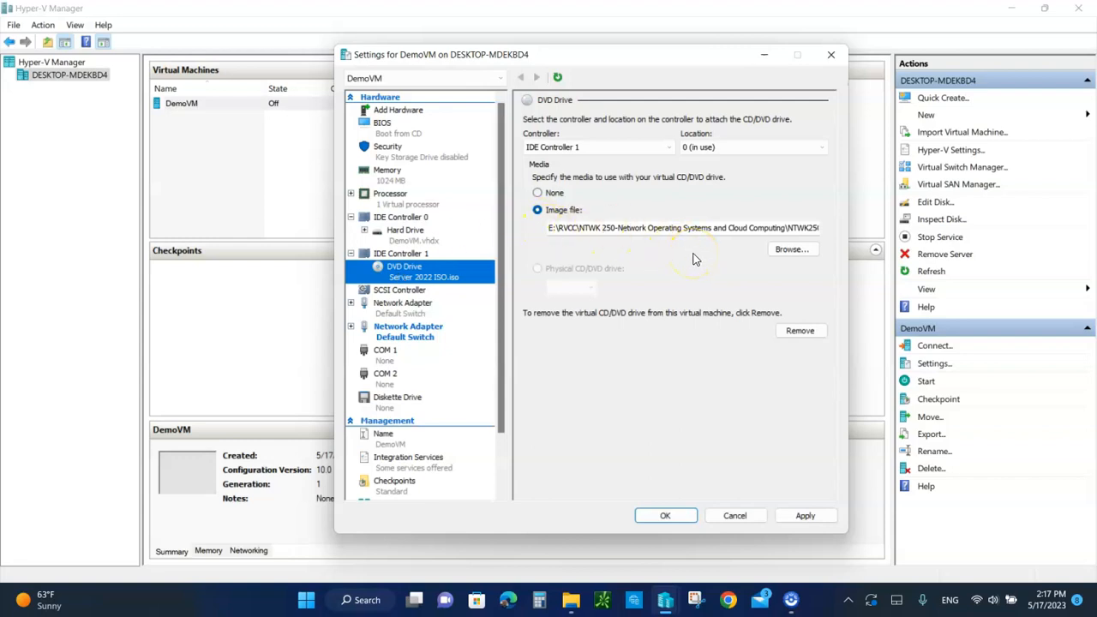
{"action": "left_click", "coordinate": [390, 293]}
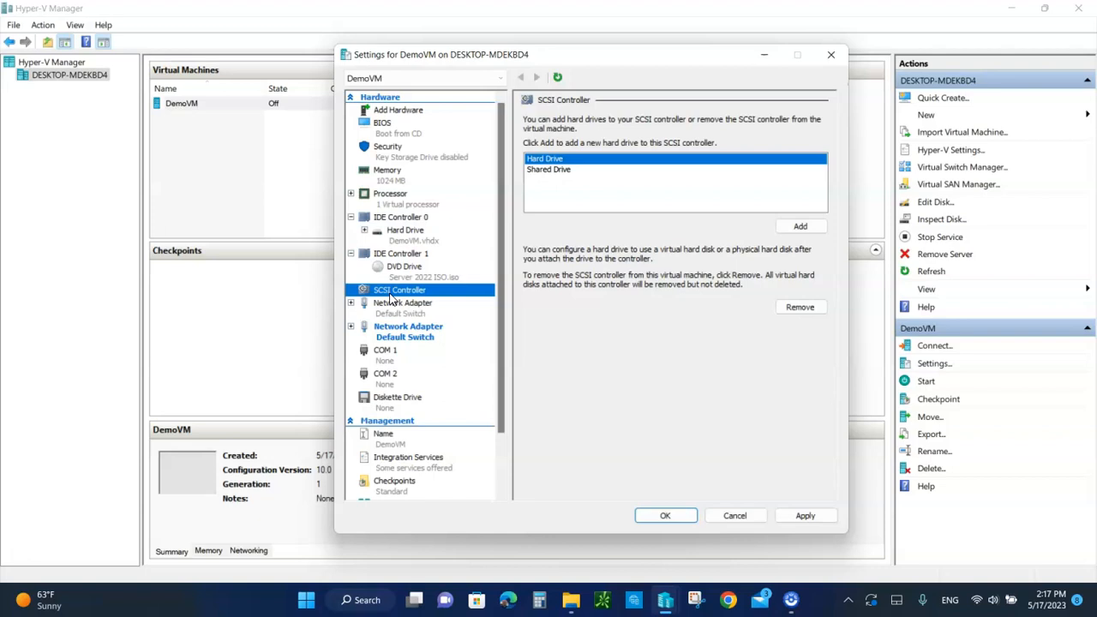
{"action": "left_click", "coordinate": [396, 311]}
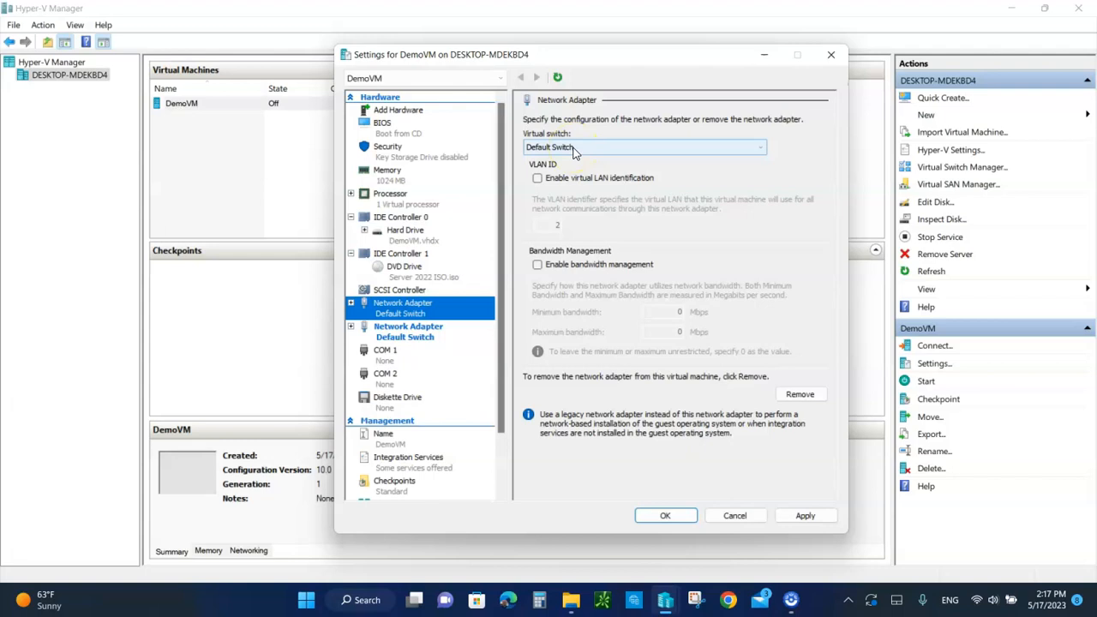
{"action": "left_click", "coordinate": [396, 339]}
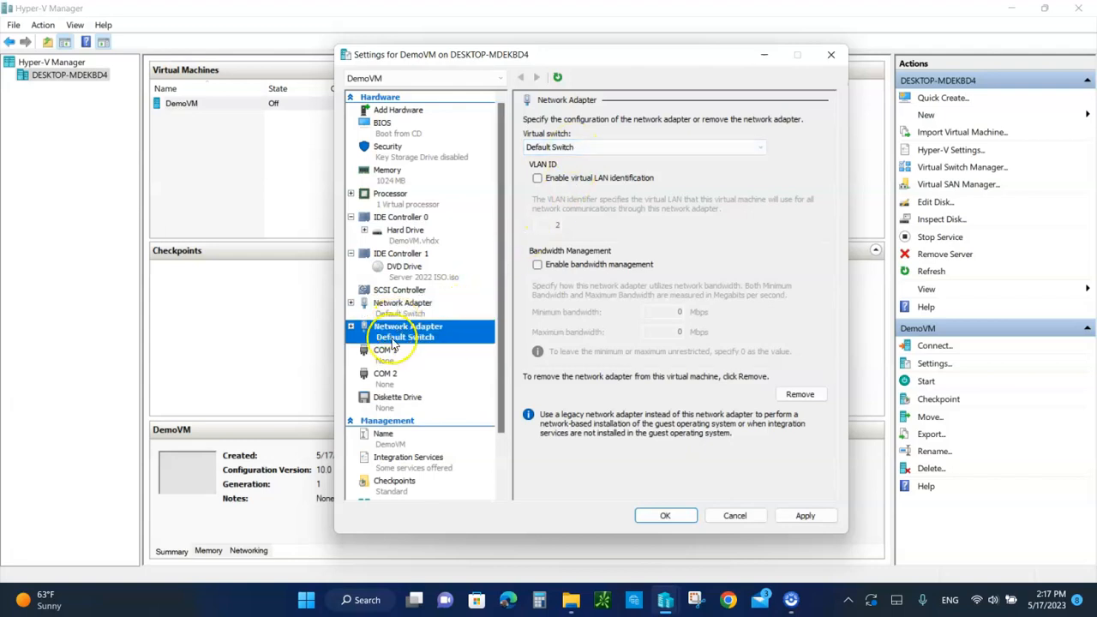
Review the settings of DemoVM's COM 1 and COM 2 ports and its diskette drive
{"action": "left_click", "coordinate": [386, 360]}
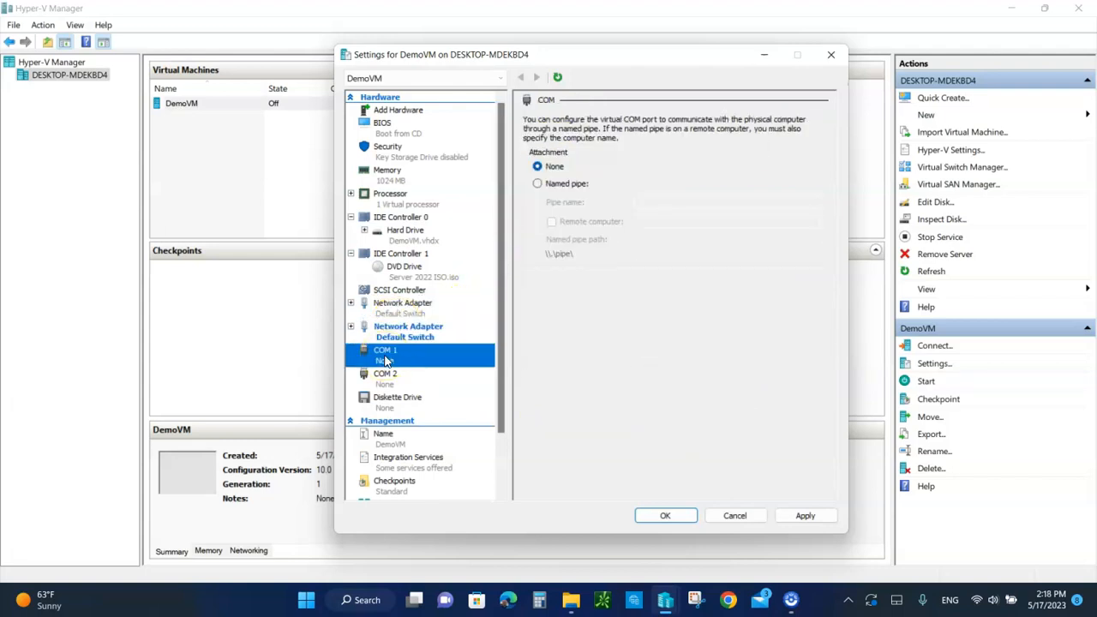
{"action": "left_click", "coordinate": [387, 379]}
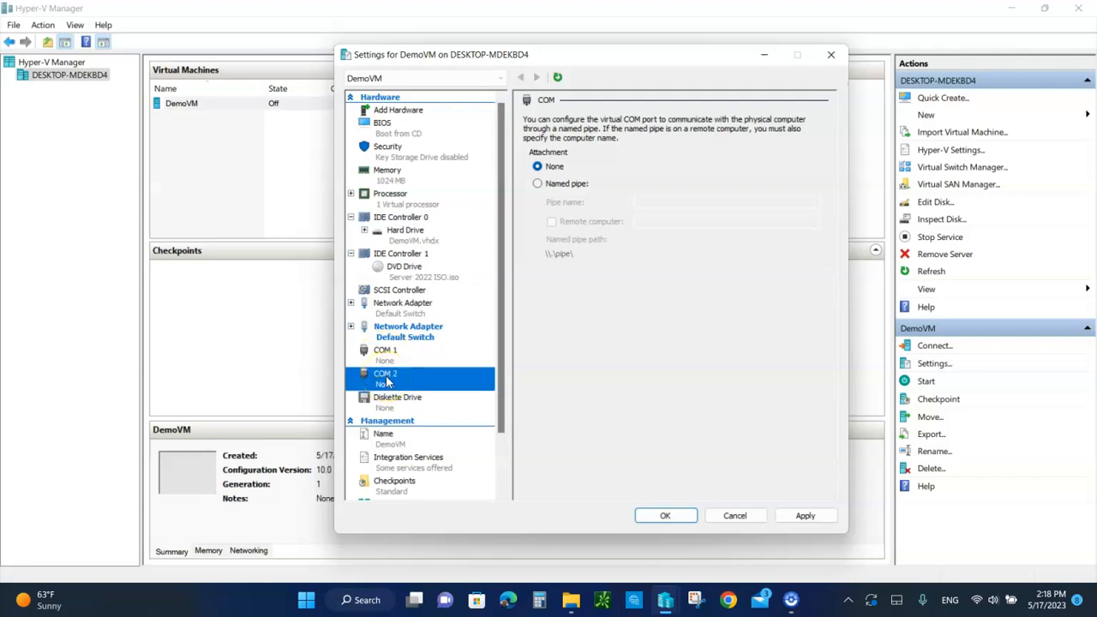
{"action": "left_click", "coordinate": [389, 408]}
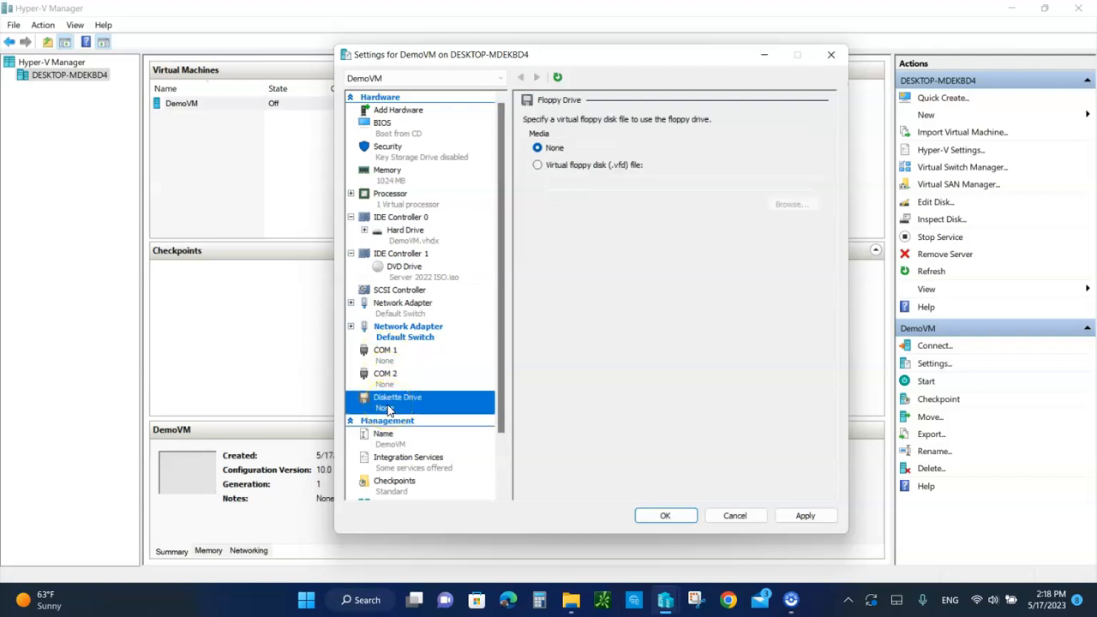
In DemoVM's integration services, disable and re-enable Operating system shutdown, Data Exchange, Heartbeat and Backup (volume shadow copy) one after another
{"action": "scroll", "coordinate": [389, 410], "scroll_direction": "down", "scroll_amount": 1}
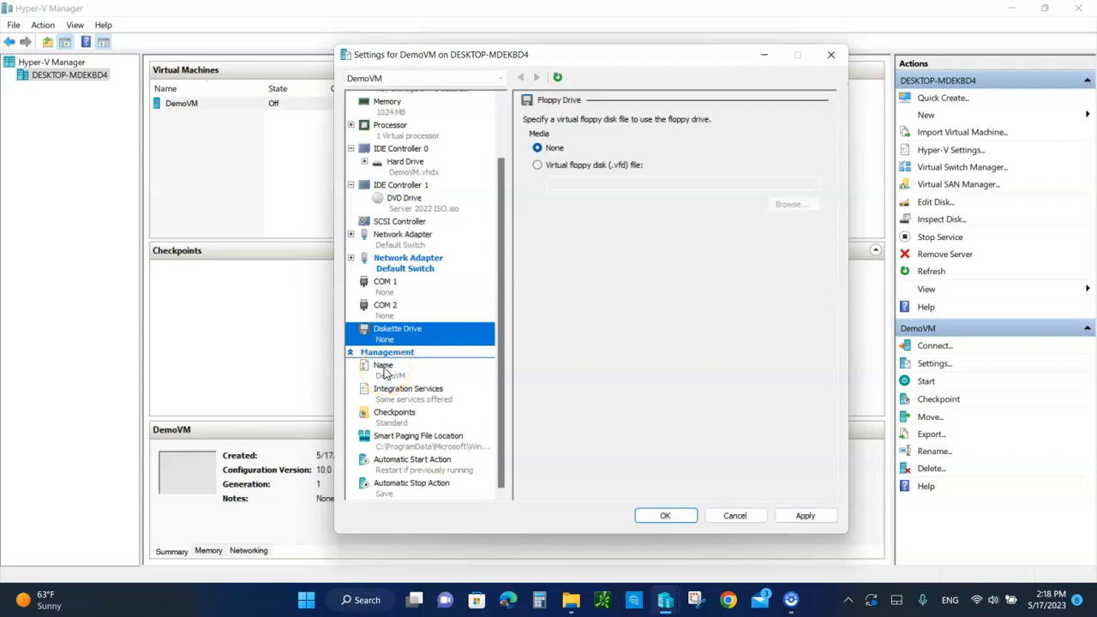
{"action": "left_click", "coordinate": [393, 401]}
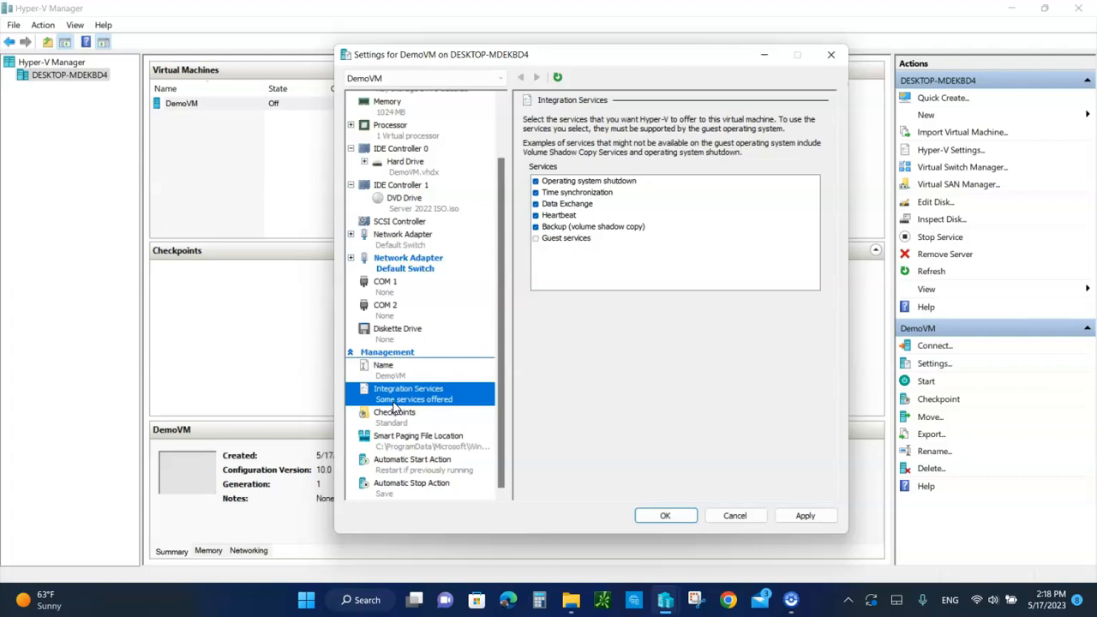
{"action": "left_click", "coordinate": [587, 182]}
{"action": "key", "text": "space"}
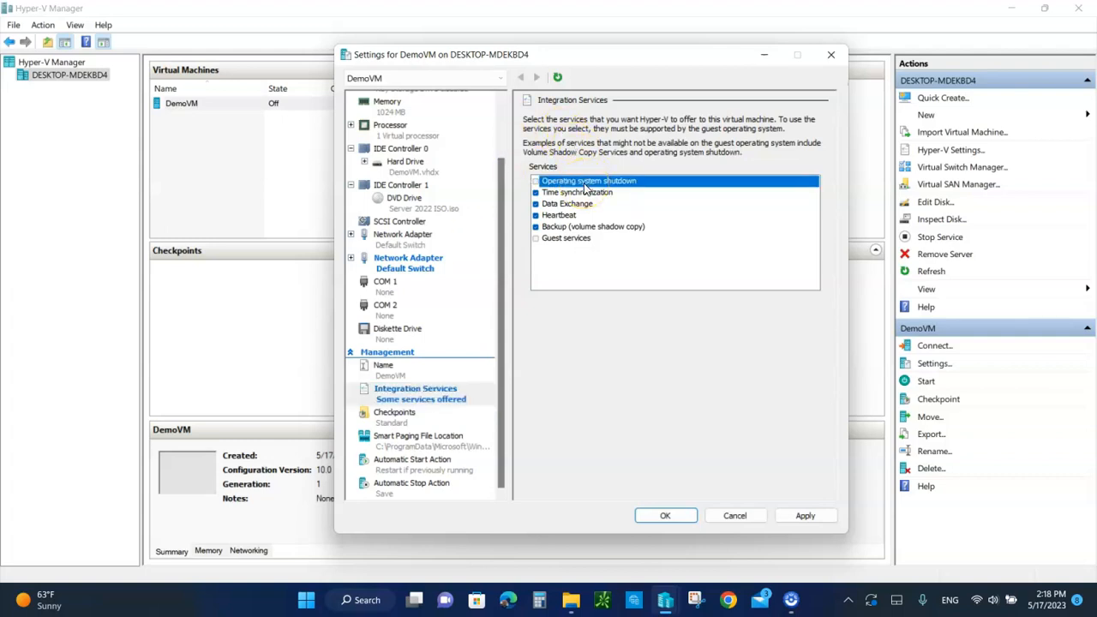
{"action": "left_click", "coordinate": [536, 182]}
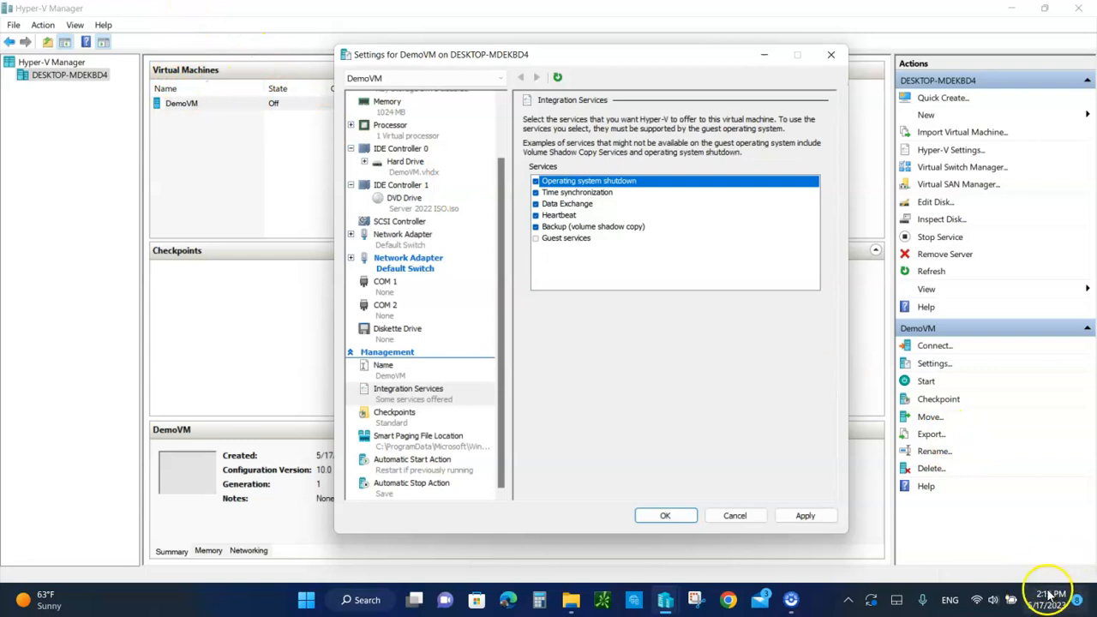
{"action": "double_click", "coordinate": [581, 208]}
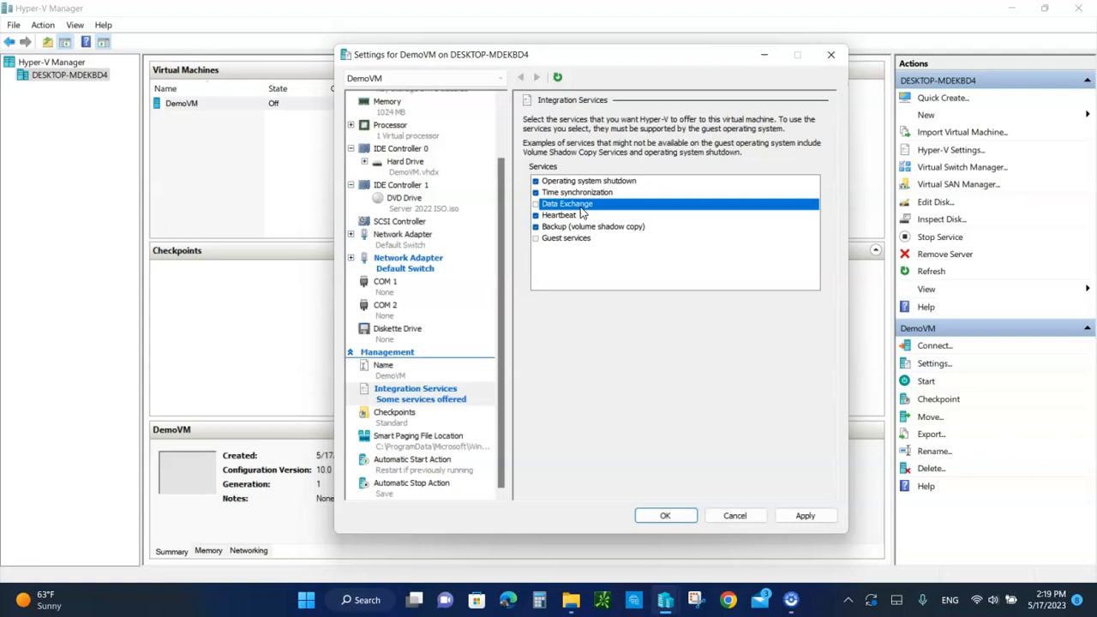
{"action": "left_click", "coordinate": [535, 204]}
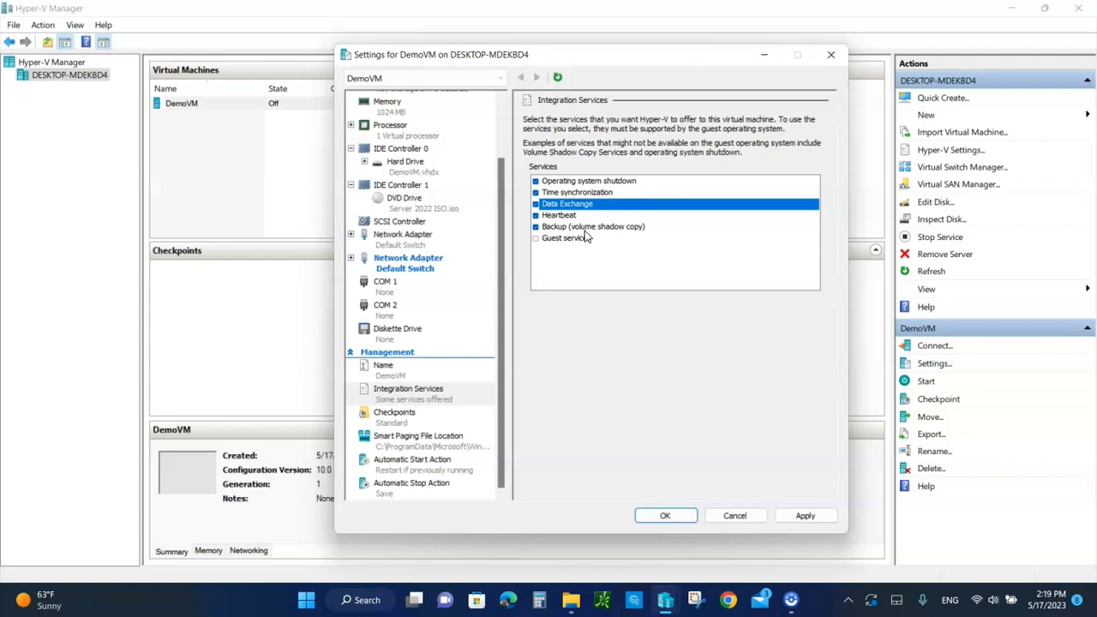
{"action": "double_click", "coordinate": [558, 215]}
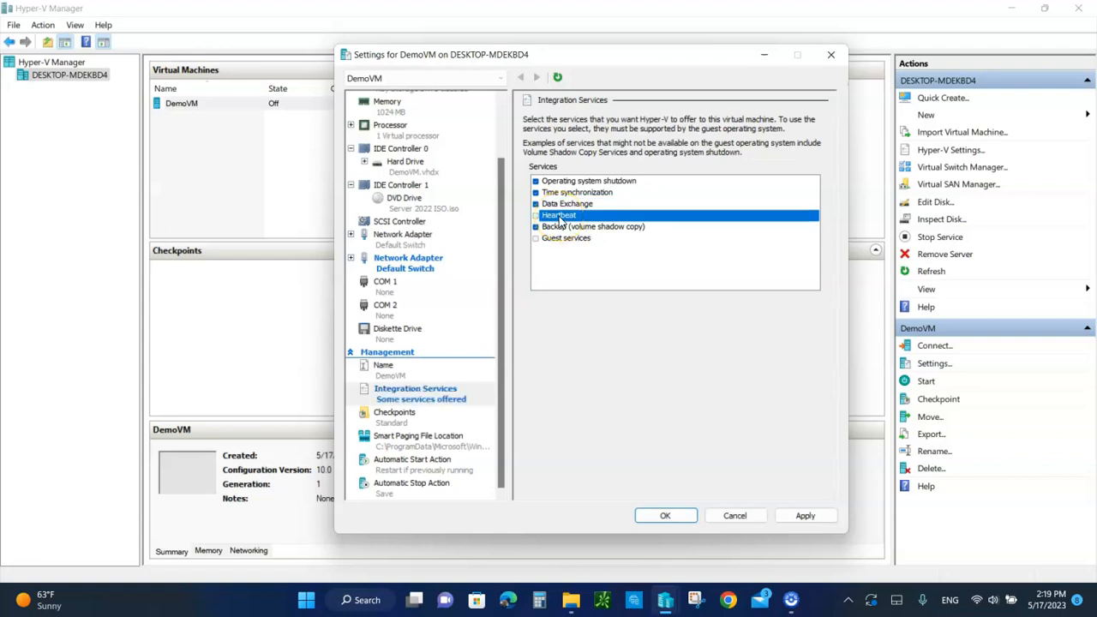
{"action": "double_click", "coordinate": [559, 216]}
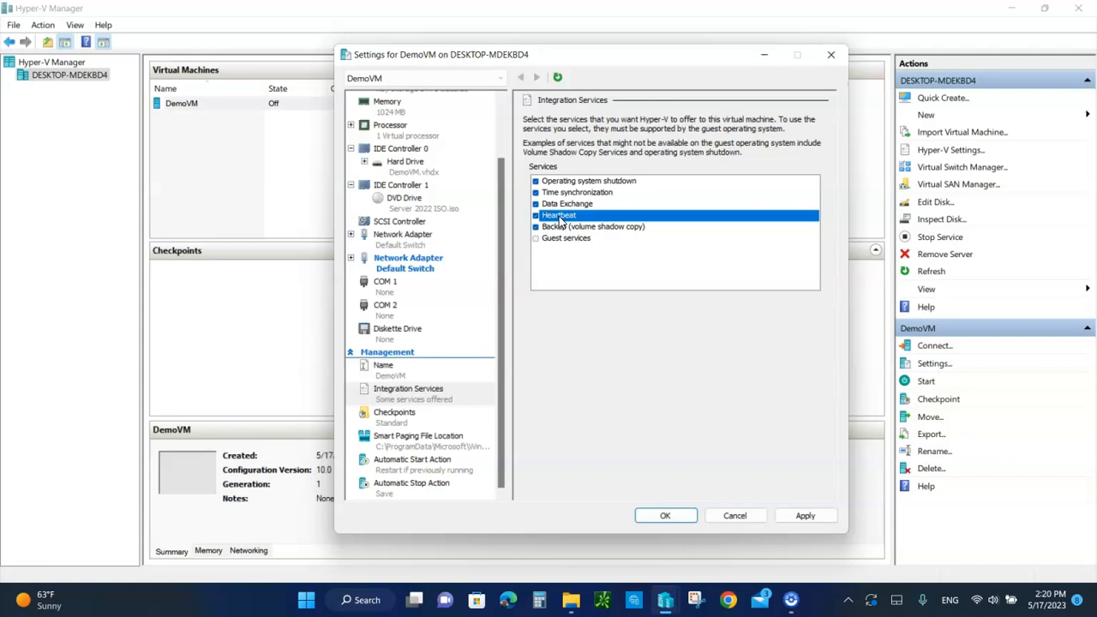
{"action": "double_click", "coordinate": [569, 228]}
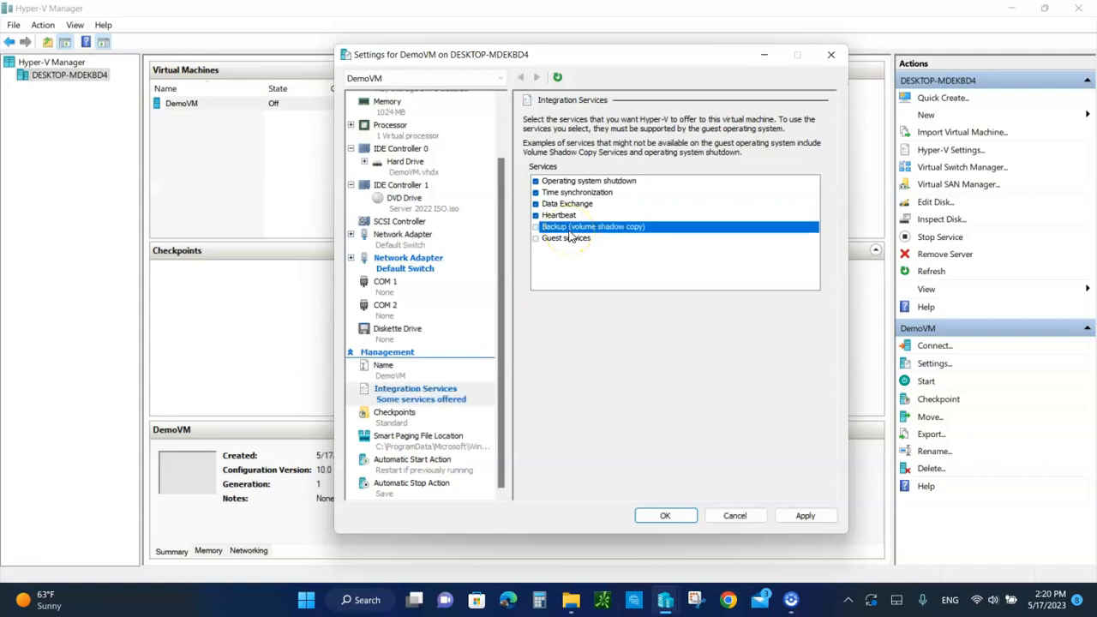
{"action": "double_click", "coordinate": [569, 232]}
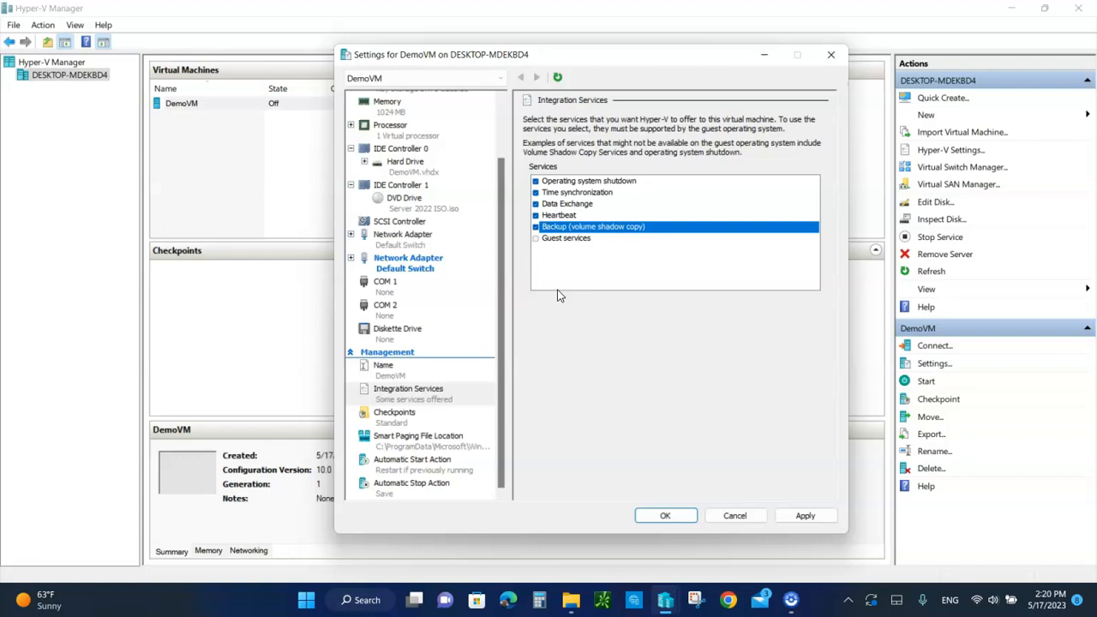
Review DemoVM's automatic start and stop actions, and close the settings without saving
{"action": "left_click", "coordinate": [416, 474]}
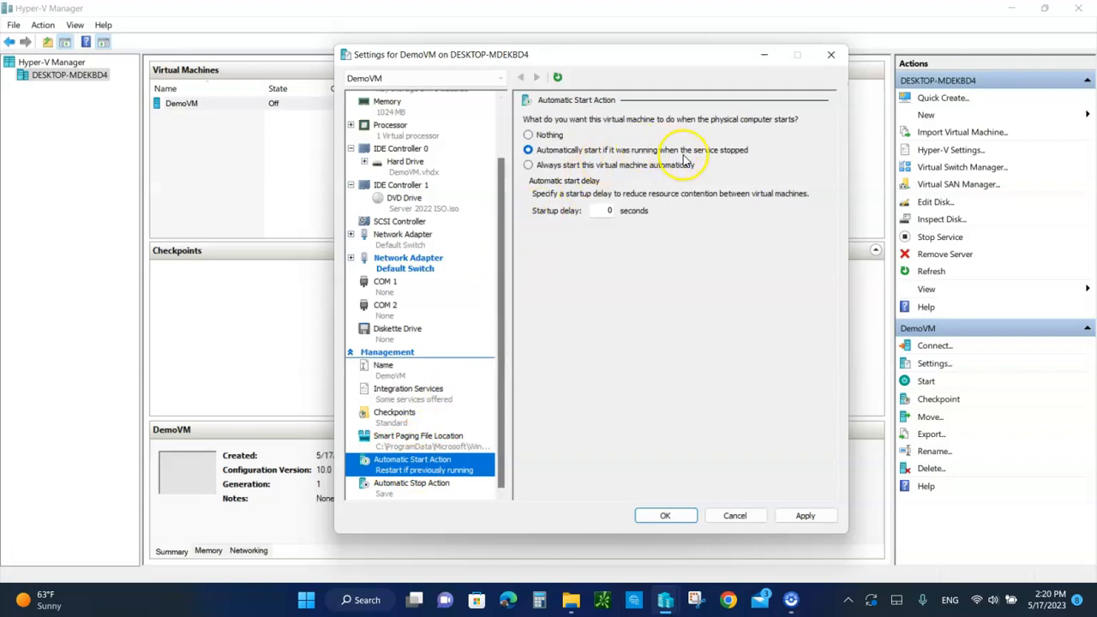
{"action": "left_click", "coordinate": [393, 486]}
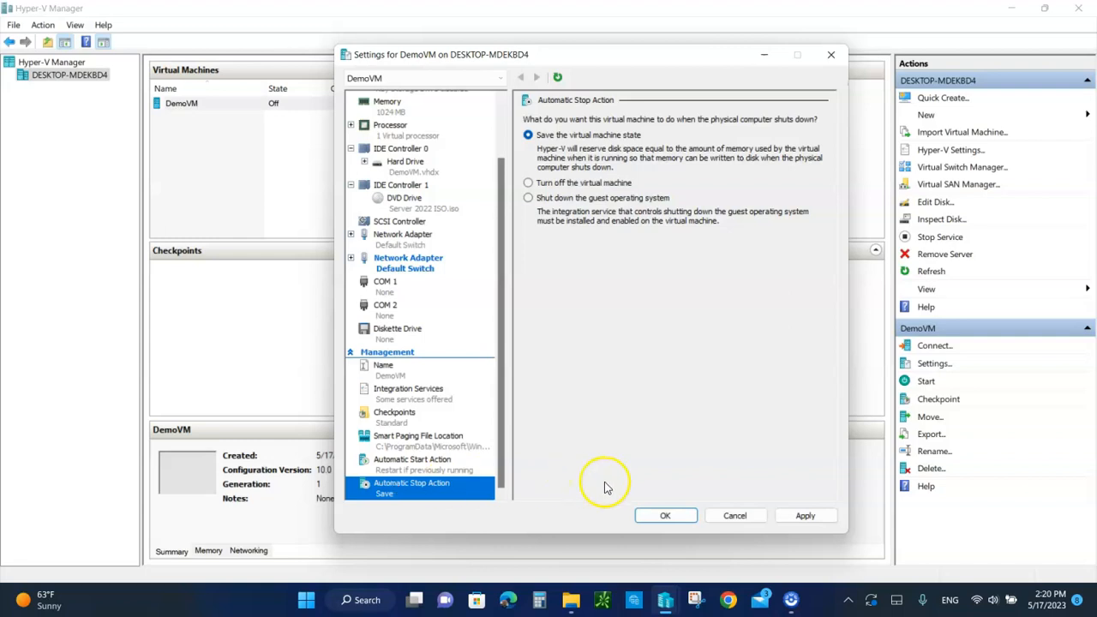
{"action": "left_click", "coordinate": [727, 515]}
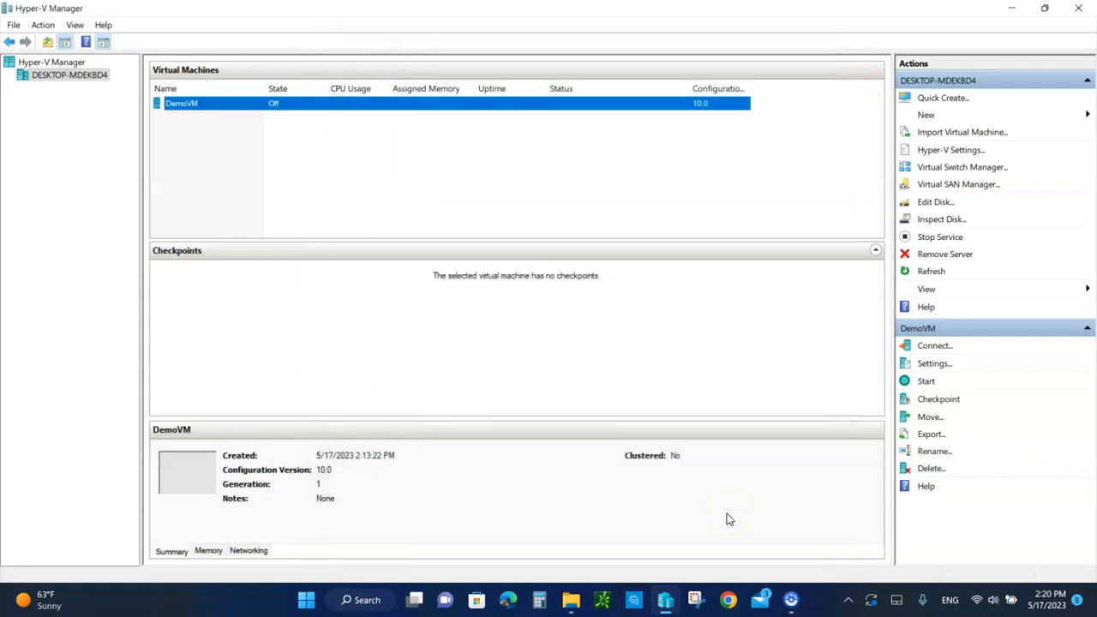
Start DemoVM, dismiss the mail notification, and open the virtual machine's connection window
{"action": "left_click", "coordinate": [232, 104]}
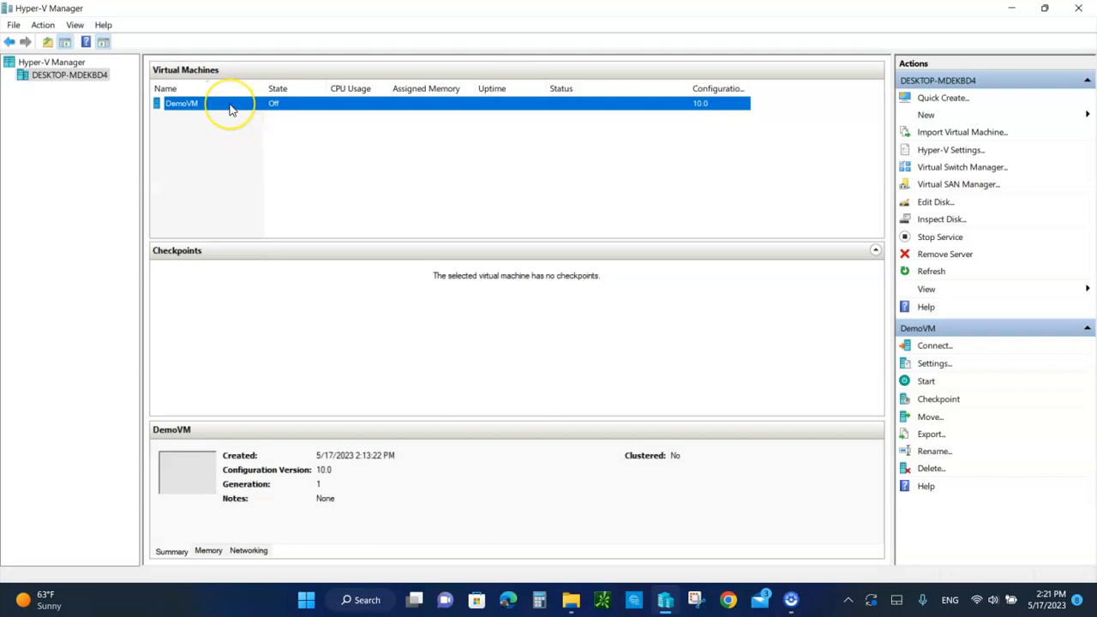
{"action": "right_click", "coordinate": [230, 107]}
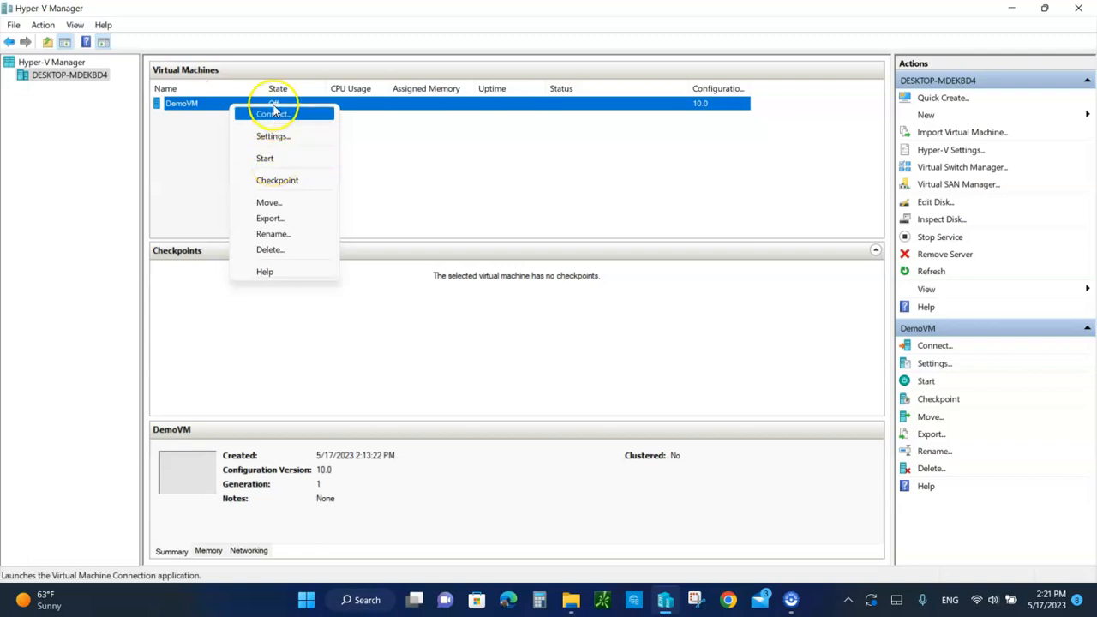
{"action": "left_click", "coordinate": [280, 158]}
{"action": "left_click", "coordinate": [415, 206]}
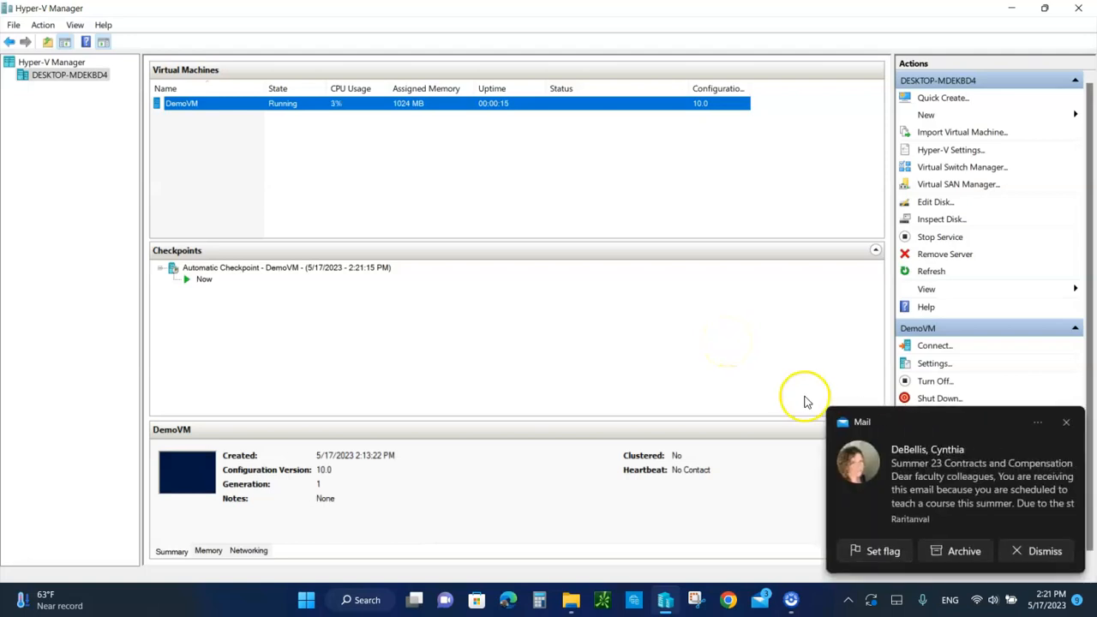
{"action": "left_click", "coordinate": [1038, 551]}
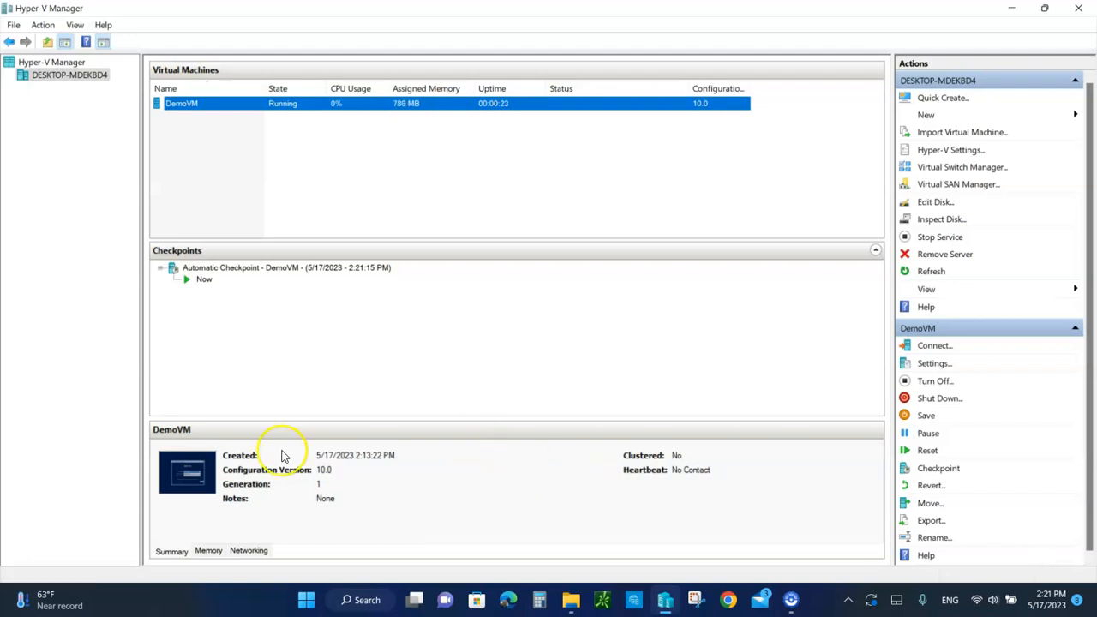
{"action": "double_click", "coordinate": [170, 474]}
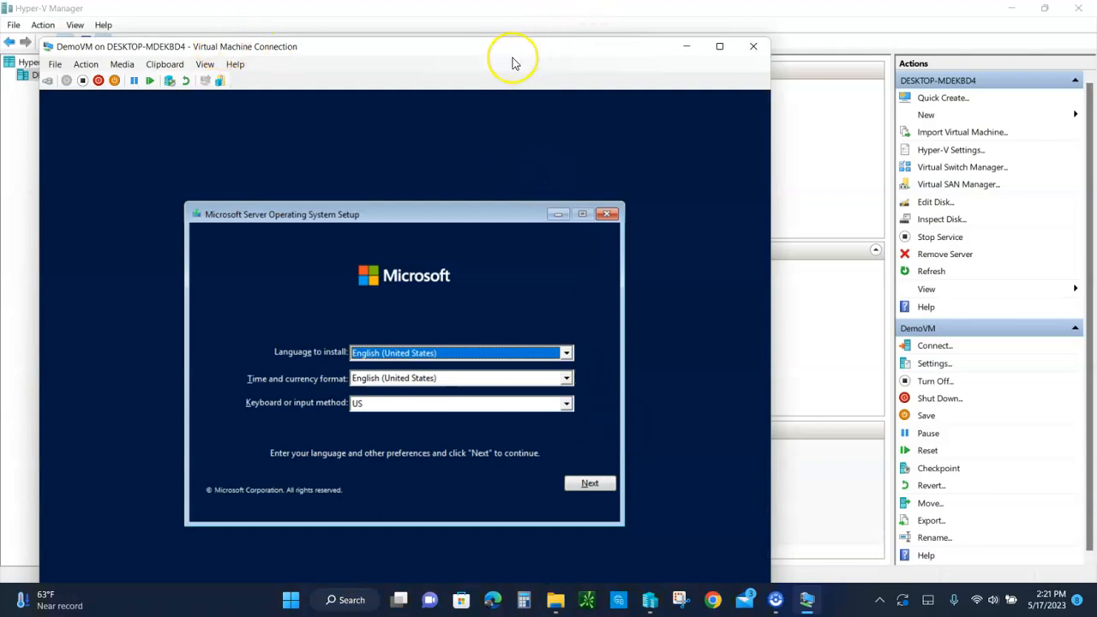
{"action": "left_click_drag", "start_coordinate": [497, 59], "coordinate": [717, 14]}
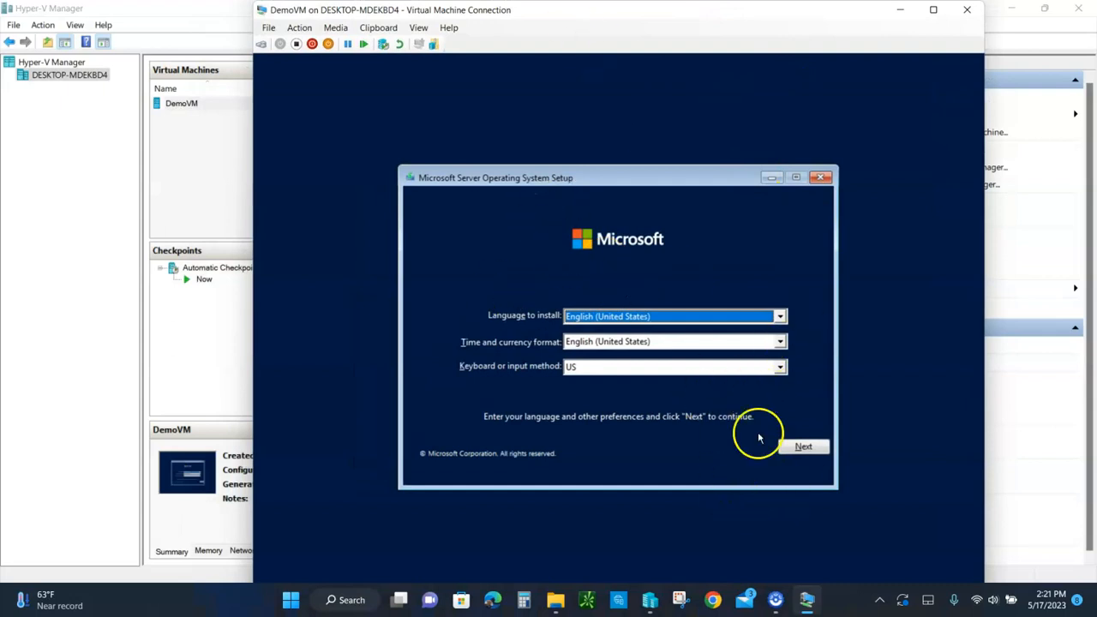
Cancel the Microsoft Server Operating System installation in DemoVM and close its connection window
{"action": "left_click", "coordinate": [822, 176]}
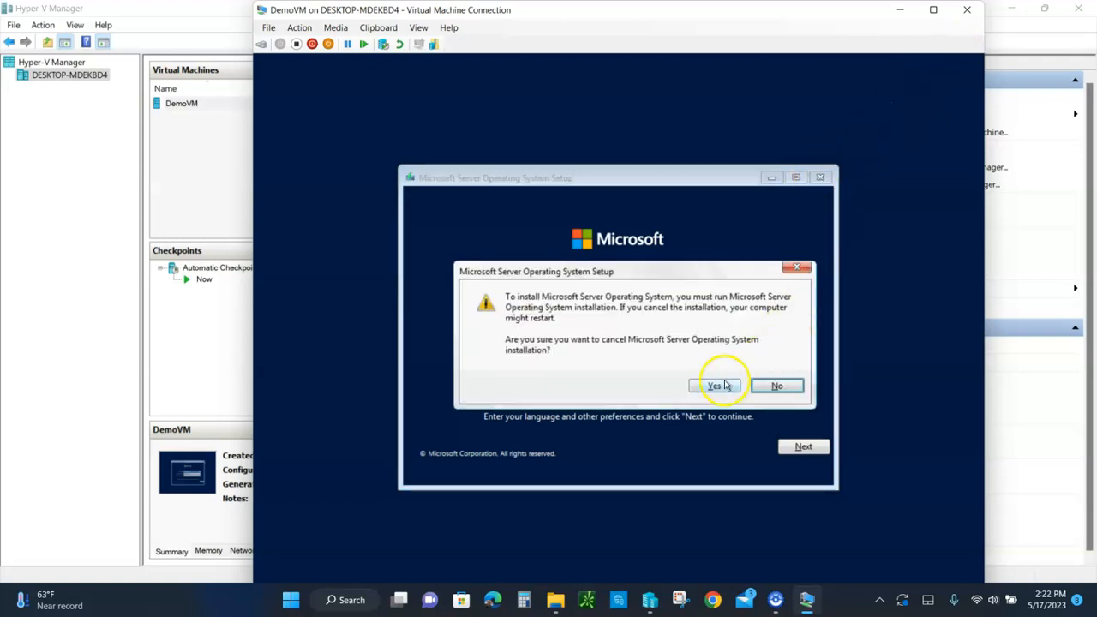
{"action": "left_click", "coordinate": [718, 388]}
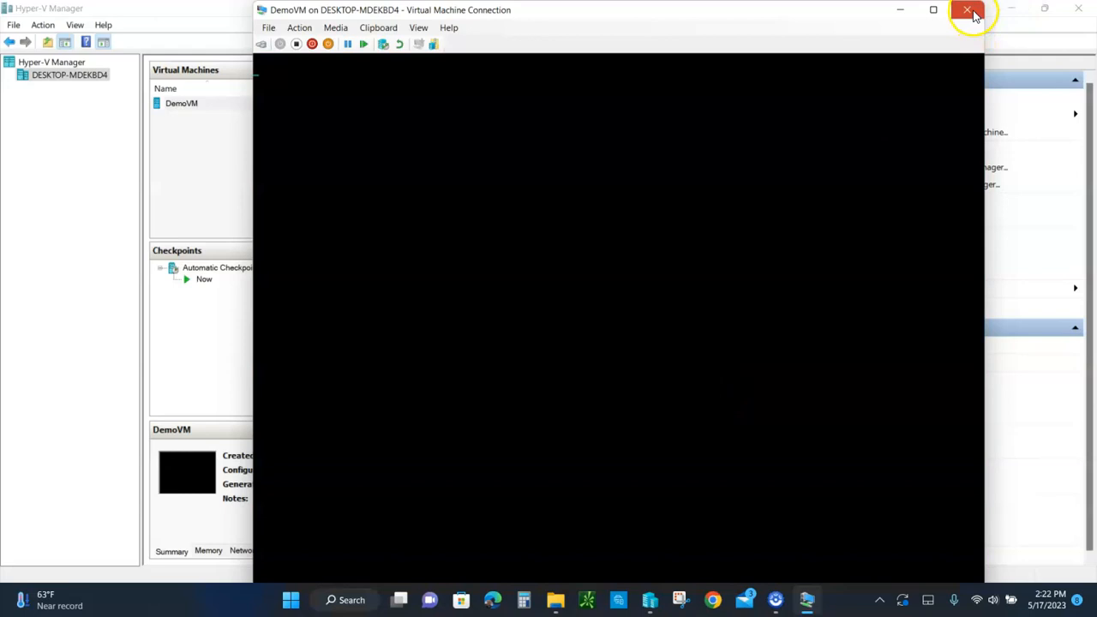
{"action": "left_click", "coordinate": [973, 14]}
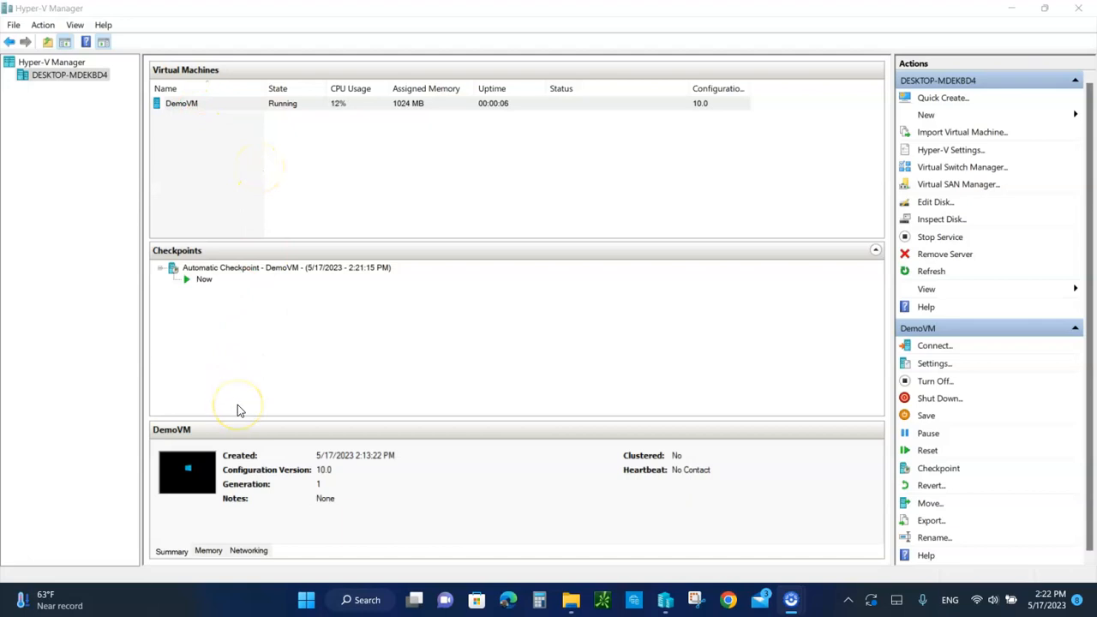
Turn off DemoVM and close Hyper-V Manager
{"action": "right_click", "coordinate": [234, 103]}
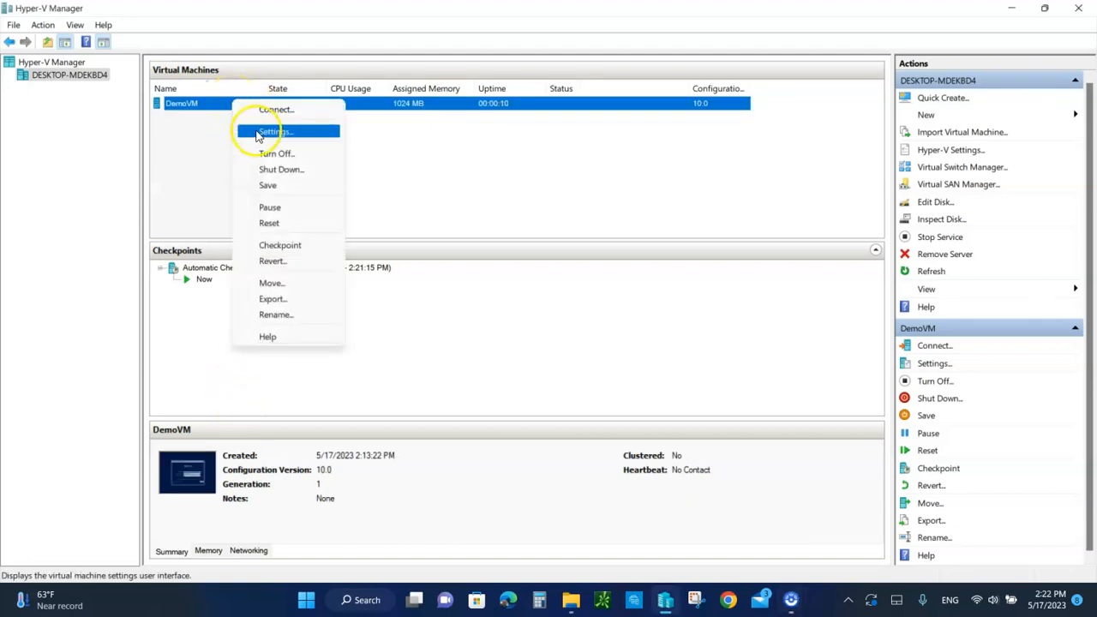
{"action": "left_click", "coordinate": [277, 156]}
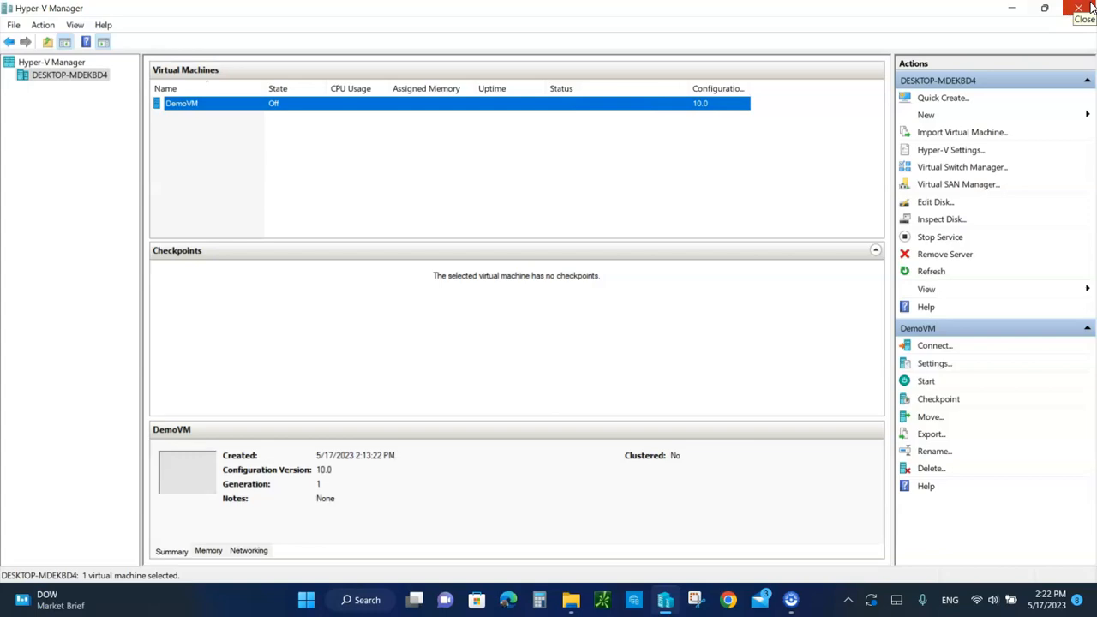
{"action": "left_click", "coordinate": [1091, 7]}
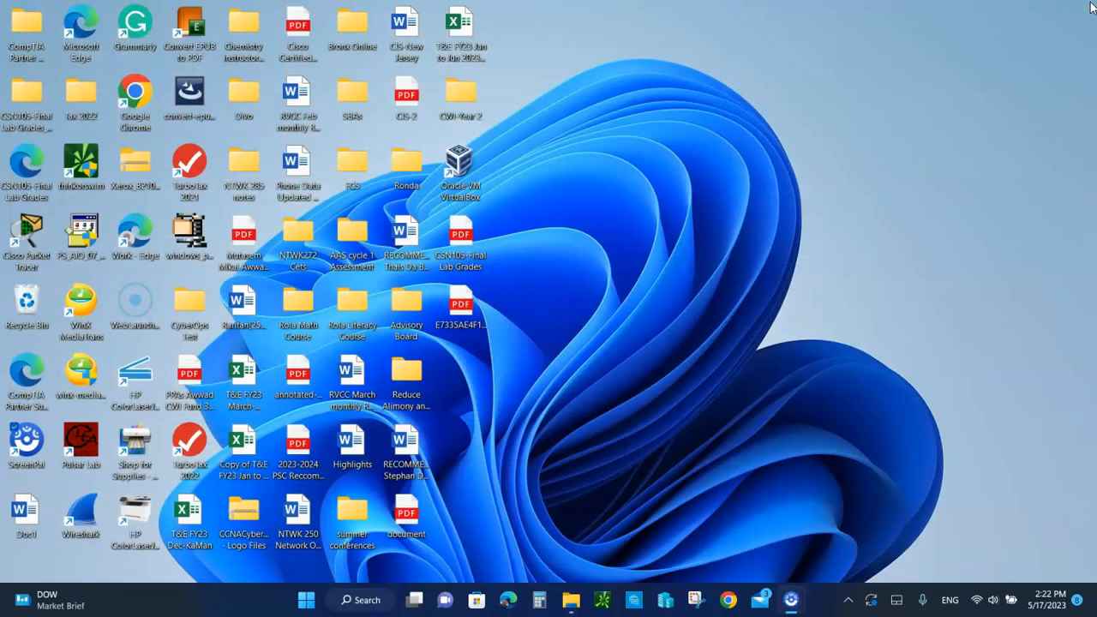